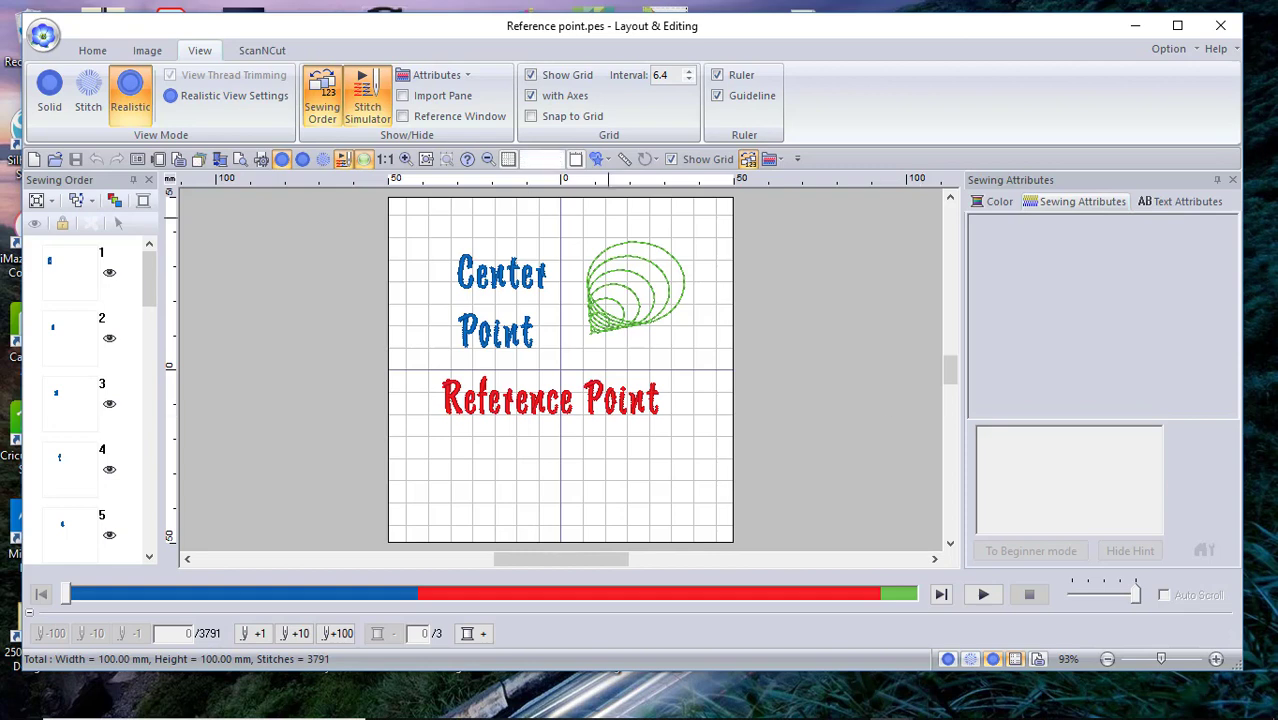
Start a new blank design and draw a circle about 60 mm wide around the middle of the page.
left_click(92, 50)
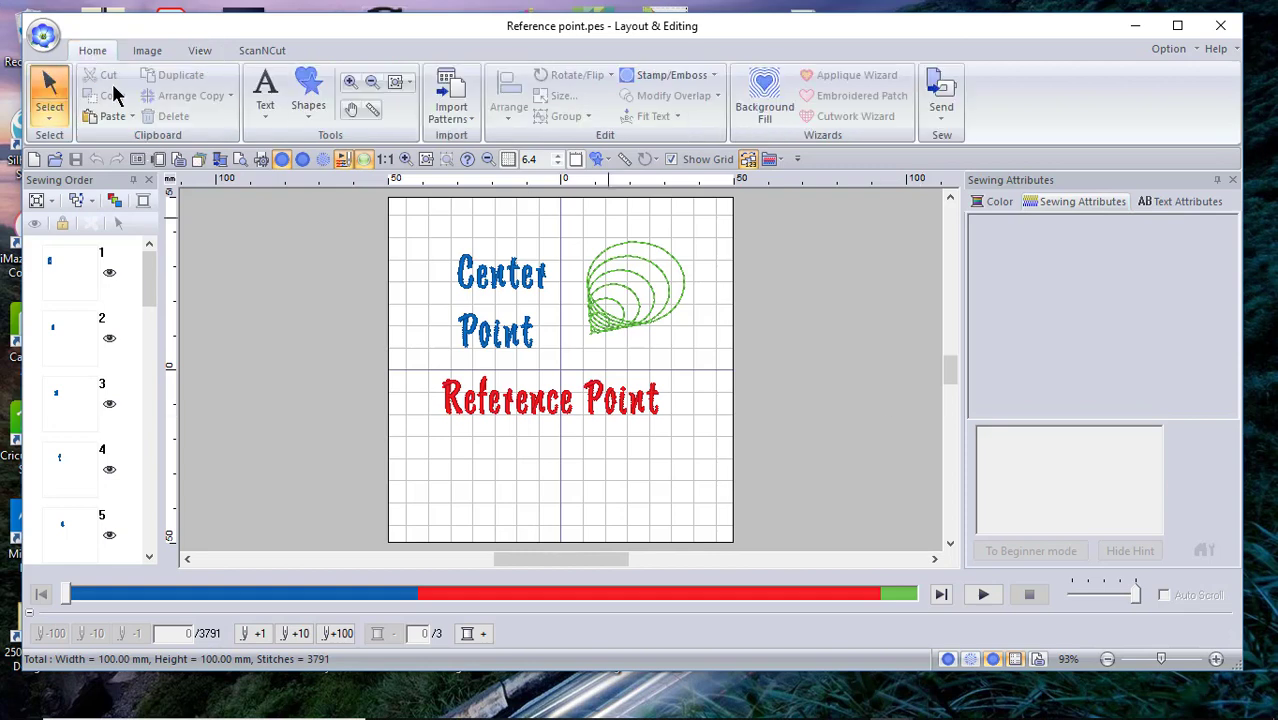
left_click(46, 43)
left_click(66, 81)
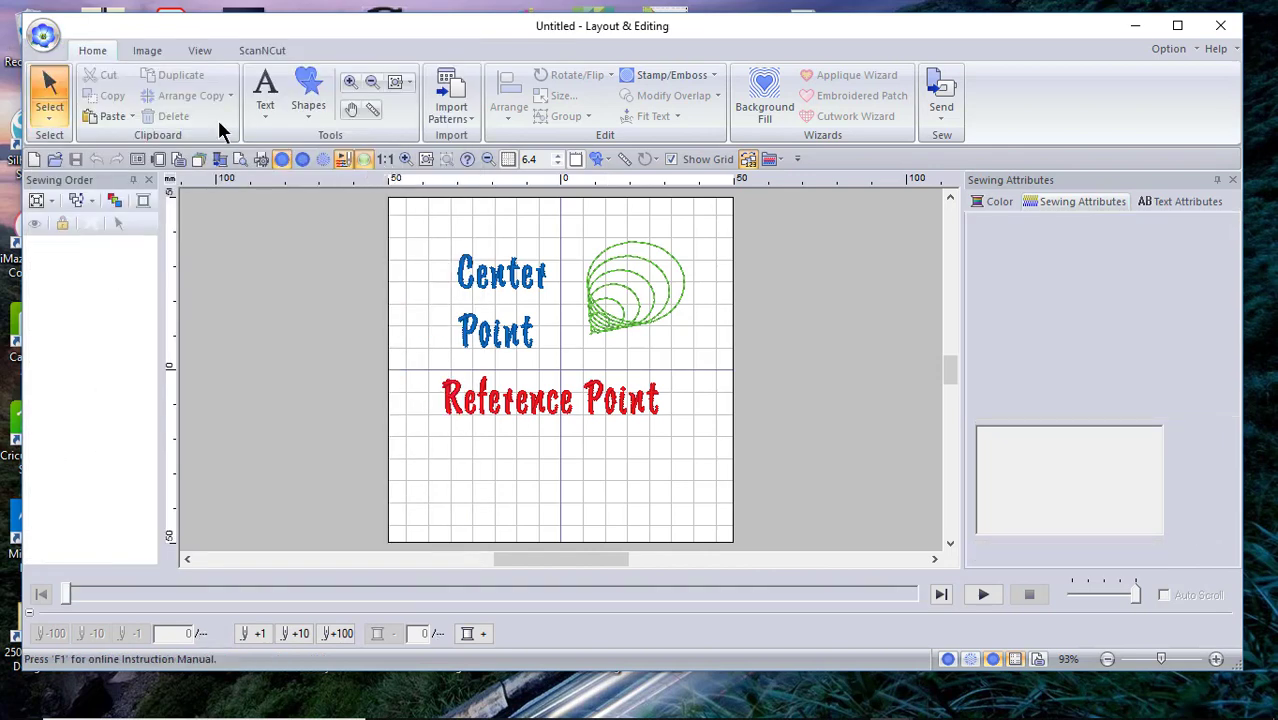
left_click(299, 90)
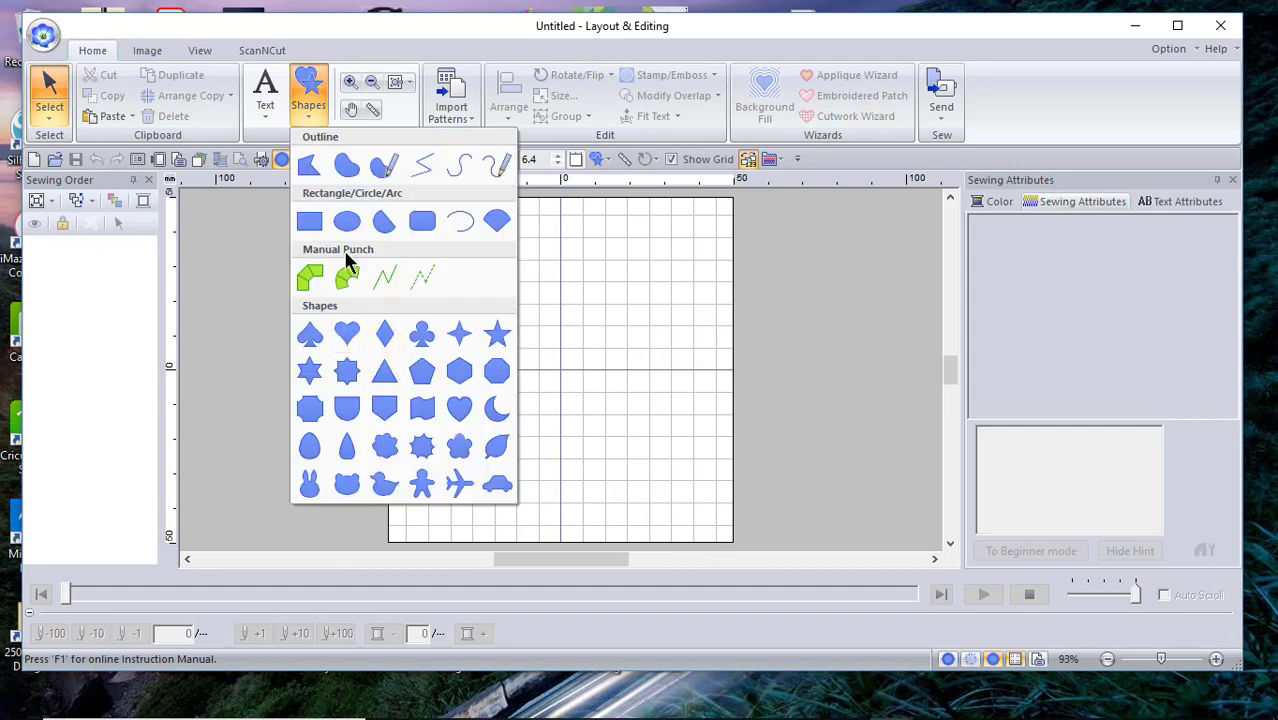
left_click(348, 222)
left_click_drag(456, 268, 665, 466)
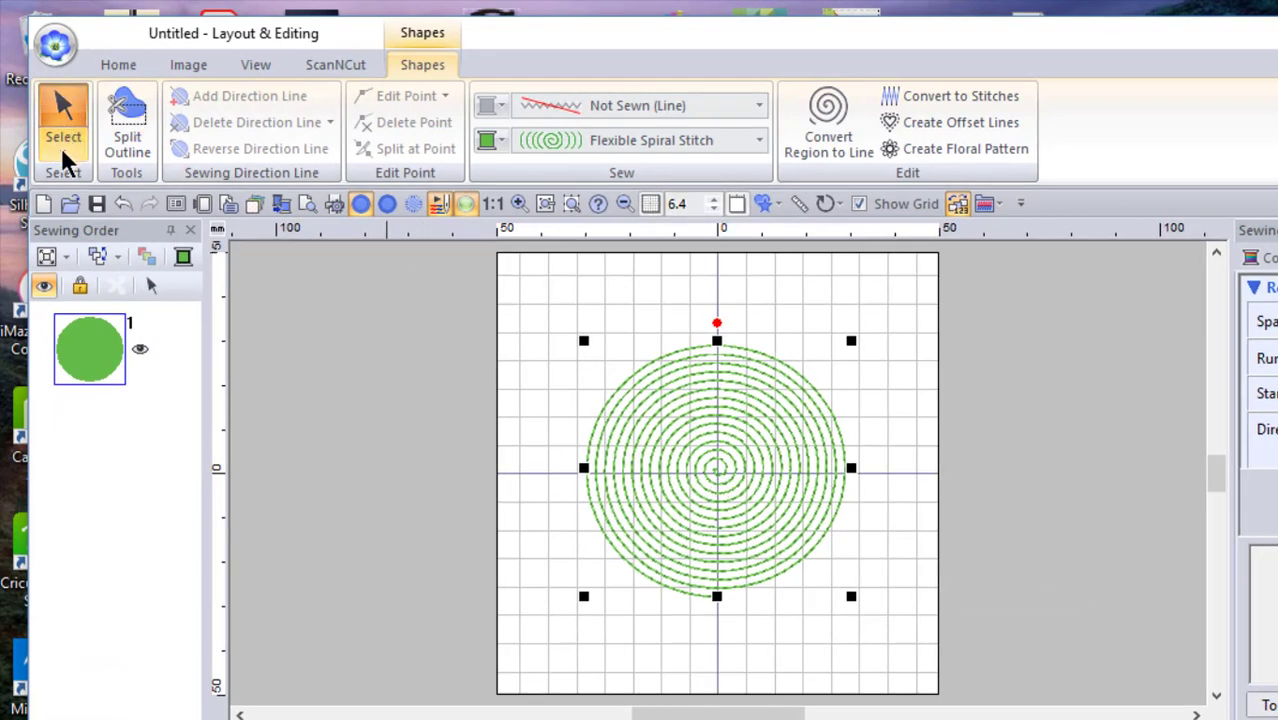
Switch to point editing and select the center point of the circle's spiral stitching.
left_click(61, 147)
left_click(125, 210)
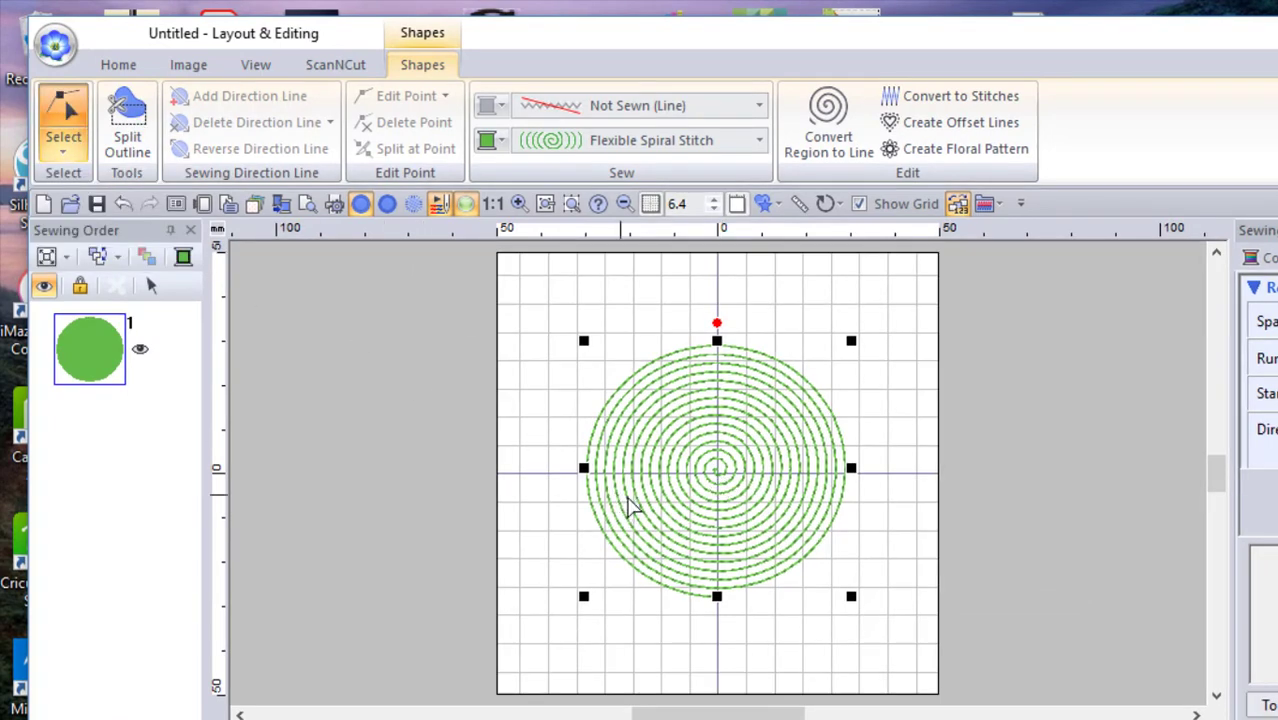
left_click(720, 470)
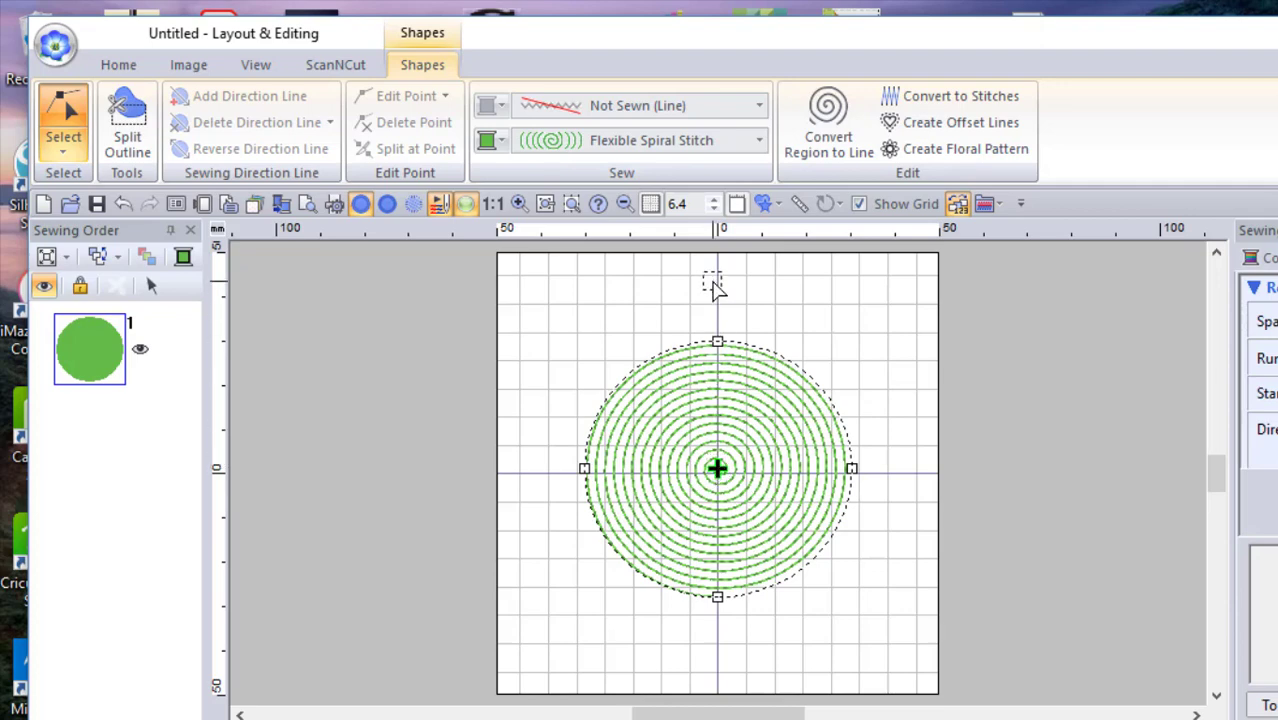
Move the spiral's center point to several positions outside and inside the circle, finishing above its top edge.
left_click(712, 284)
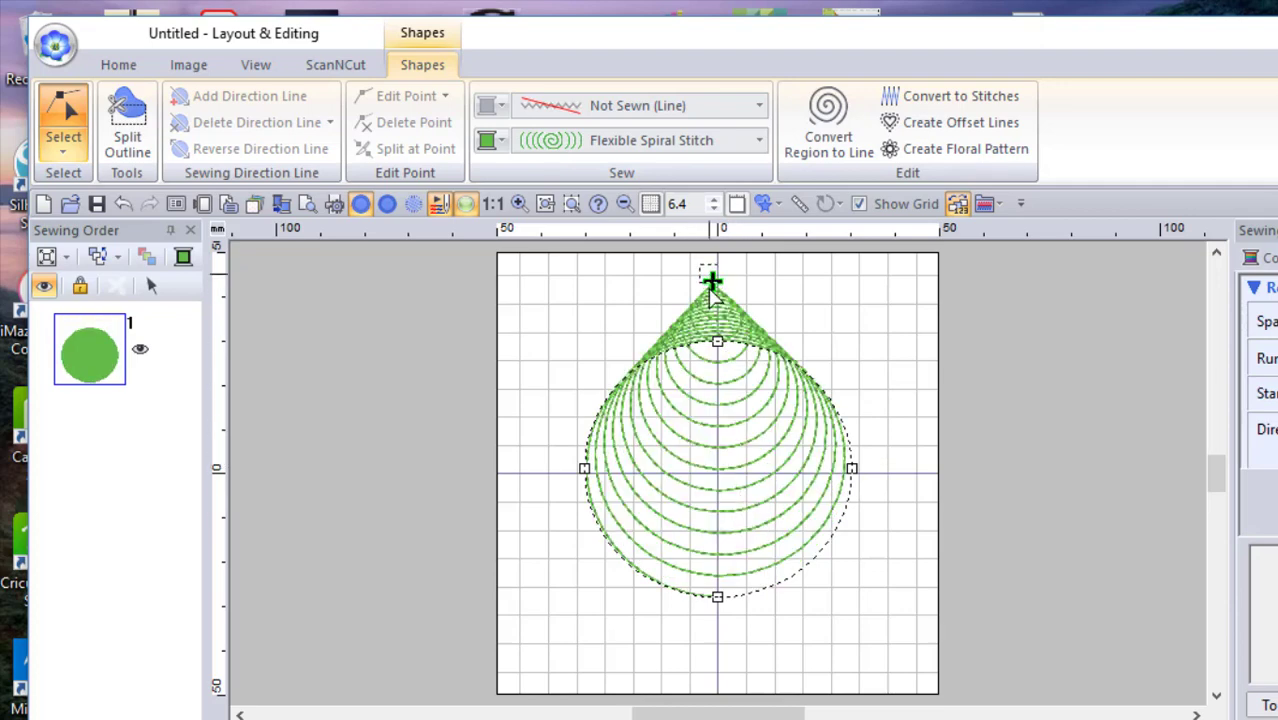
left_click(690, 637)
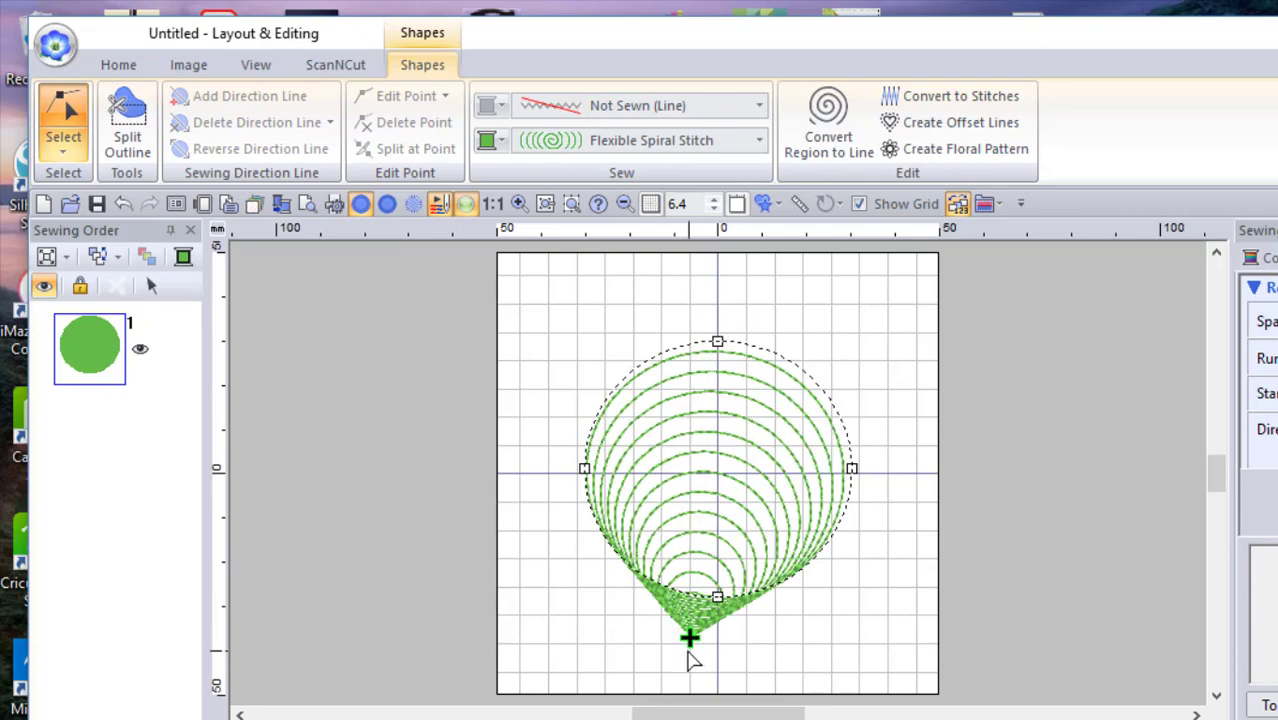
left_click(571, 610)
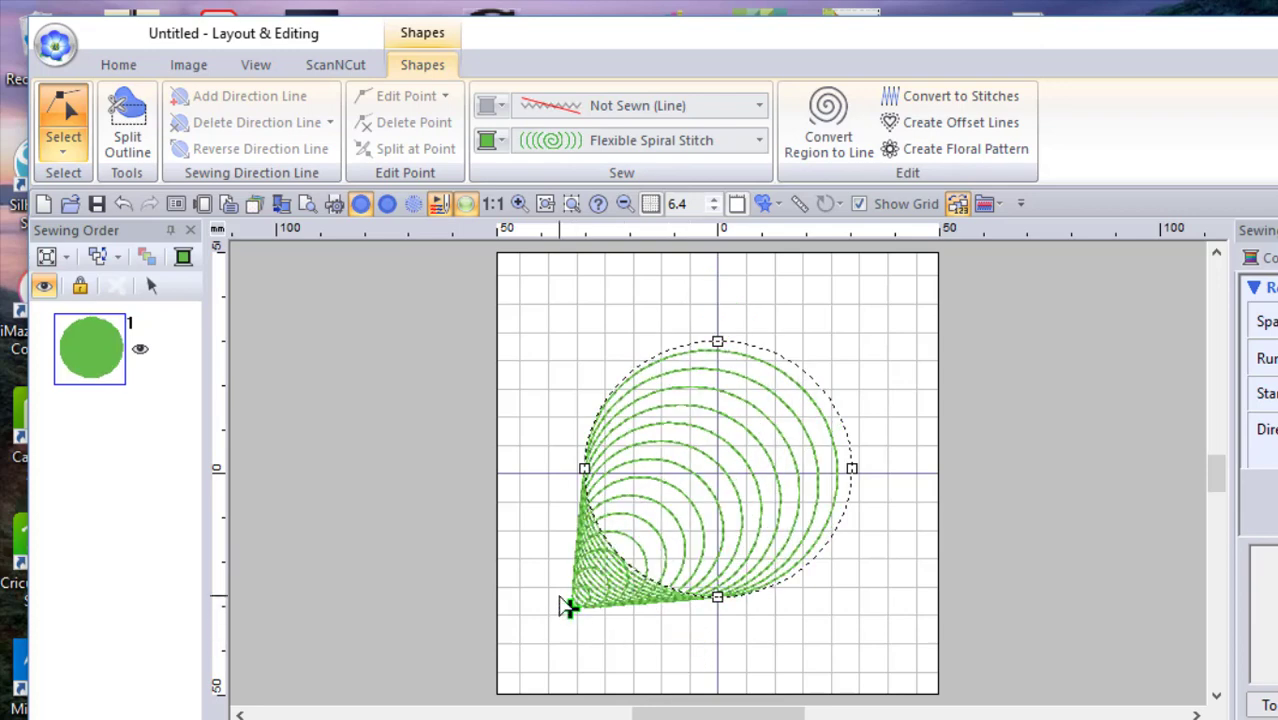
left_click(688, 456)
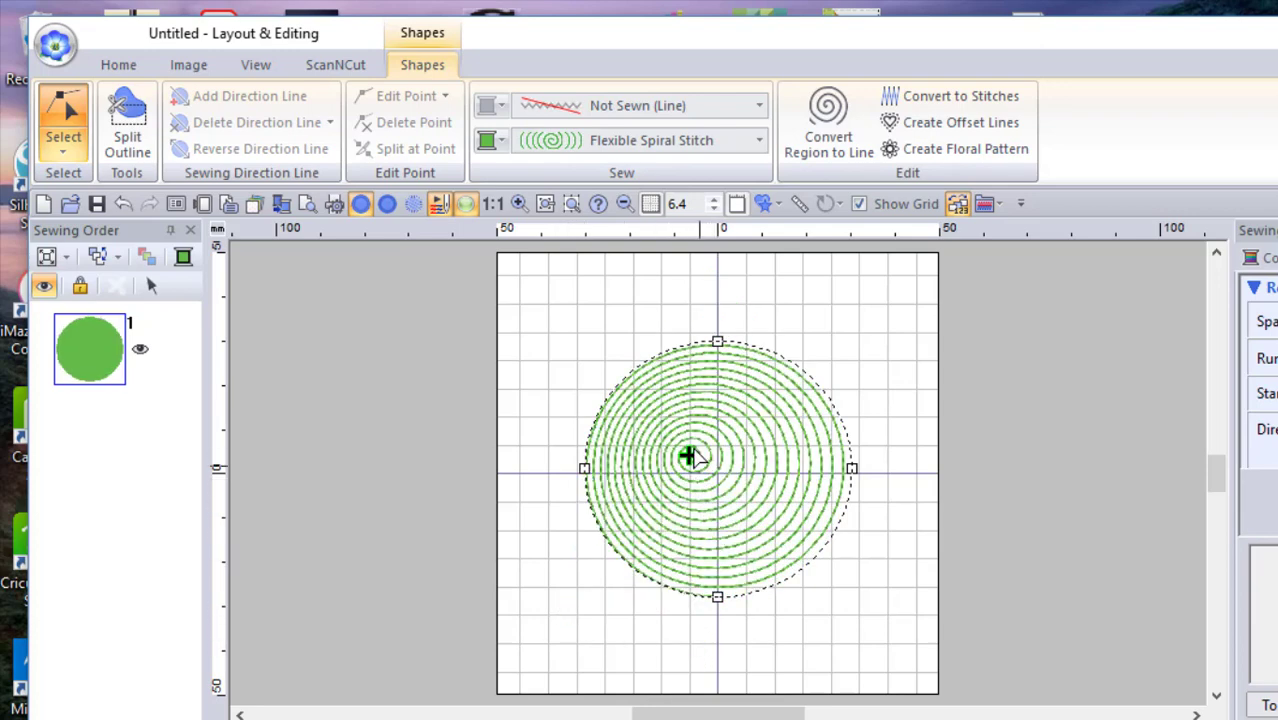
left_click(791, 428)
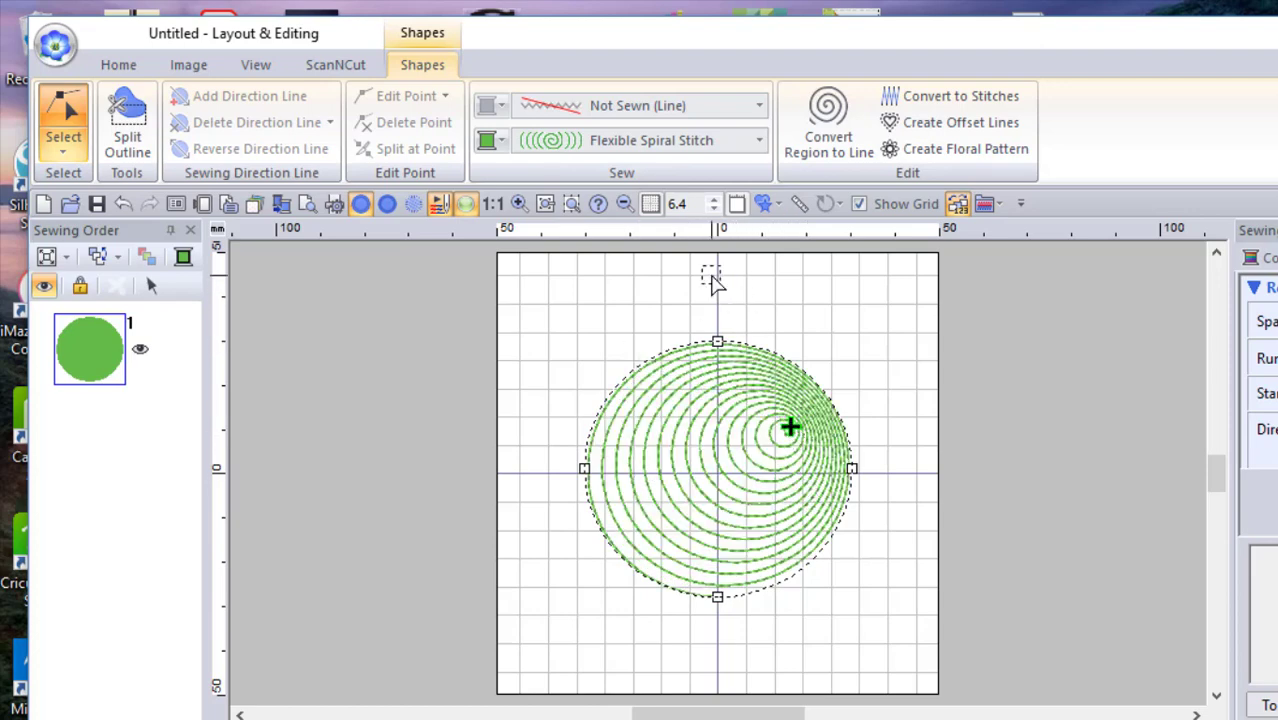
left_click(711, 278)
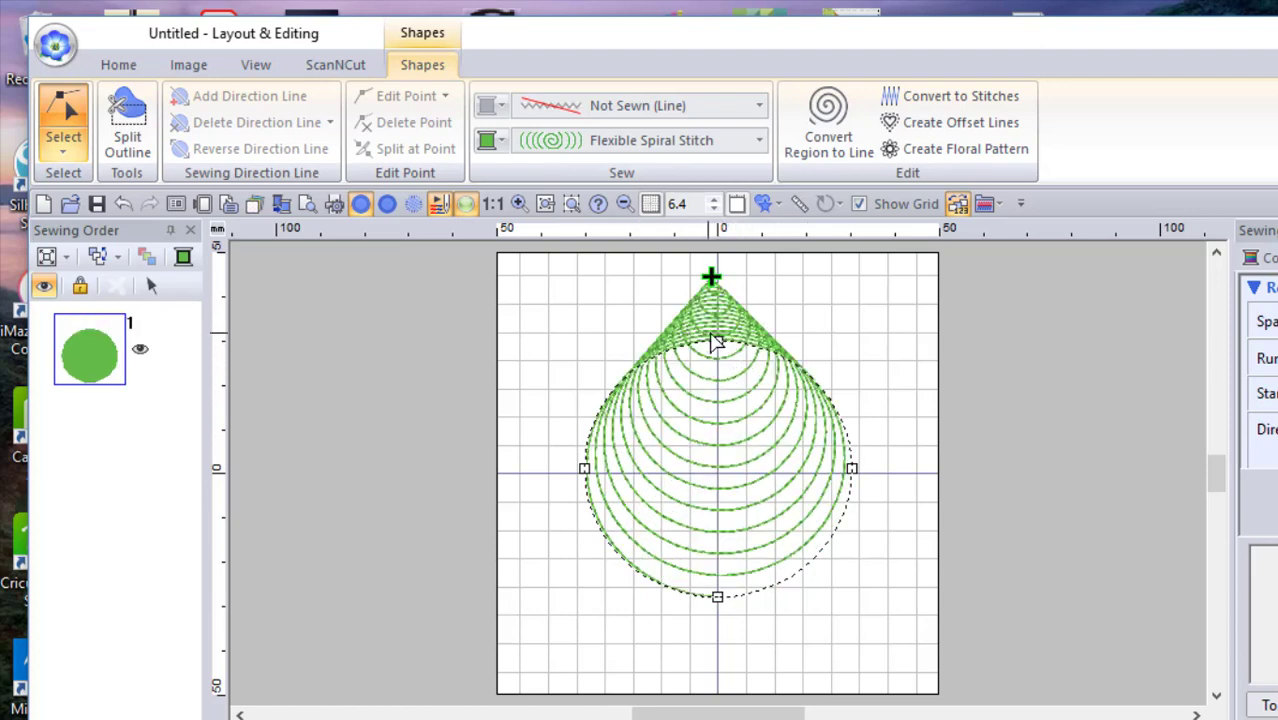
Reshape the circle's outline by moving its top point down near the bottom point and both side points outward and down.
left_click(717, 342)
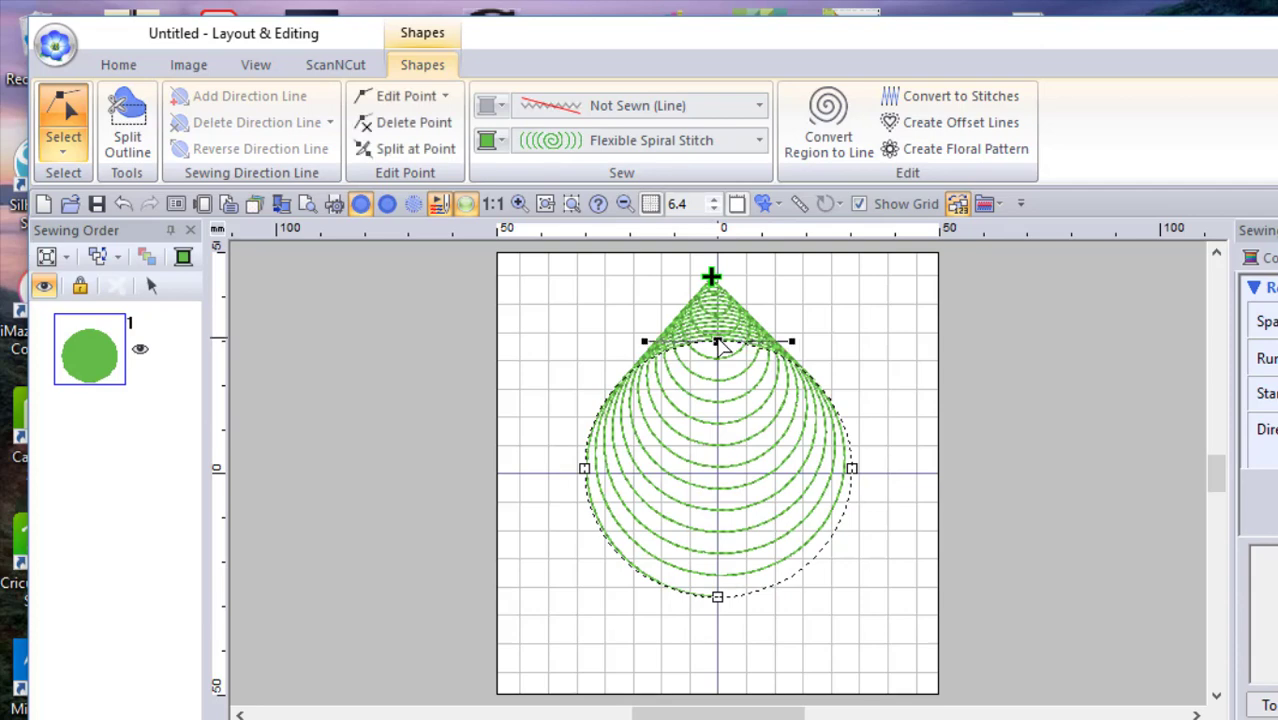
left_click_drag(714, 530, 713, 566)
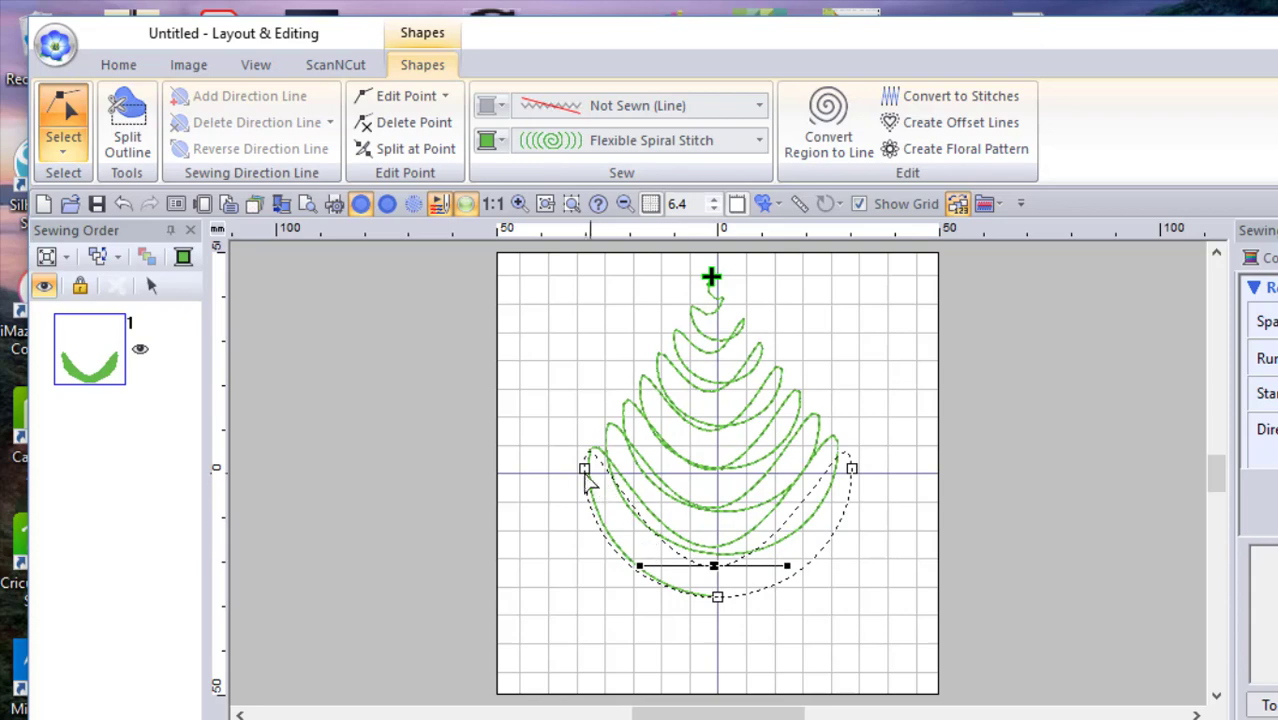
left_click_drag(584, 476, 522, 500)
left_click_drag(853, 474, 924, 545)
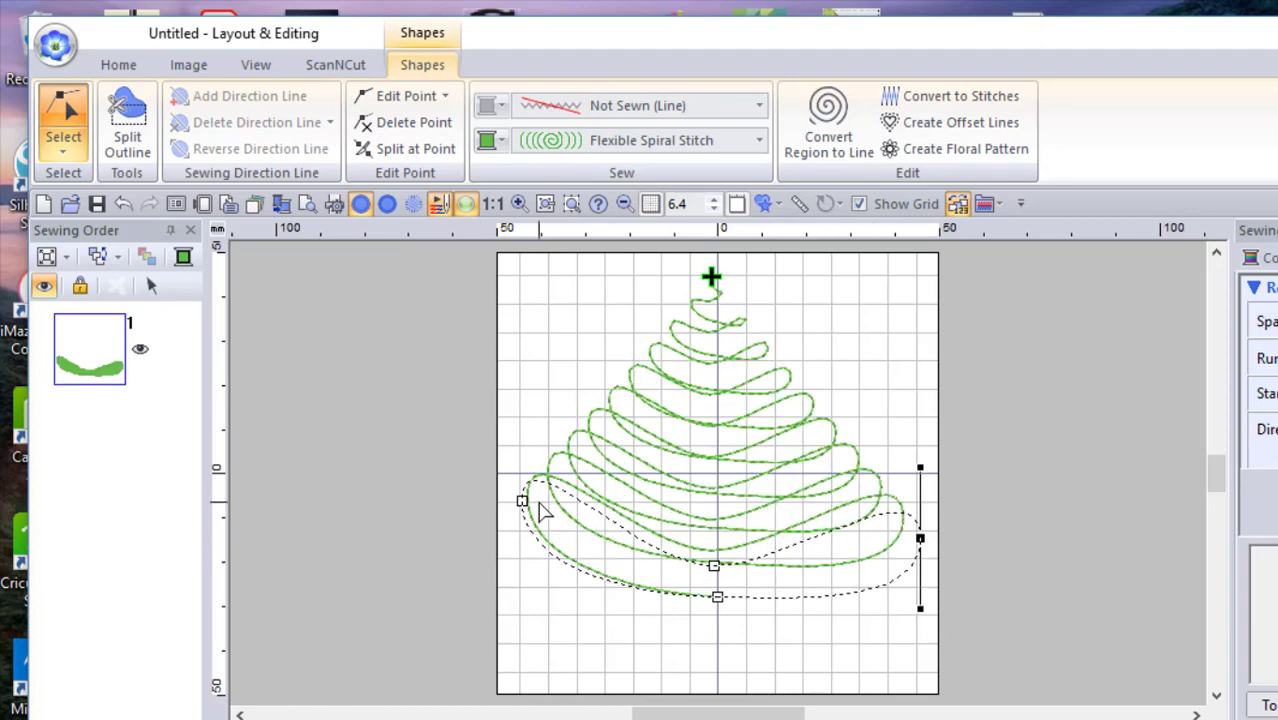
left_click_drag(522, 503, 510, 558)
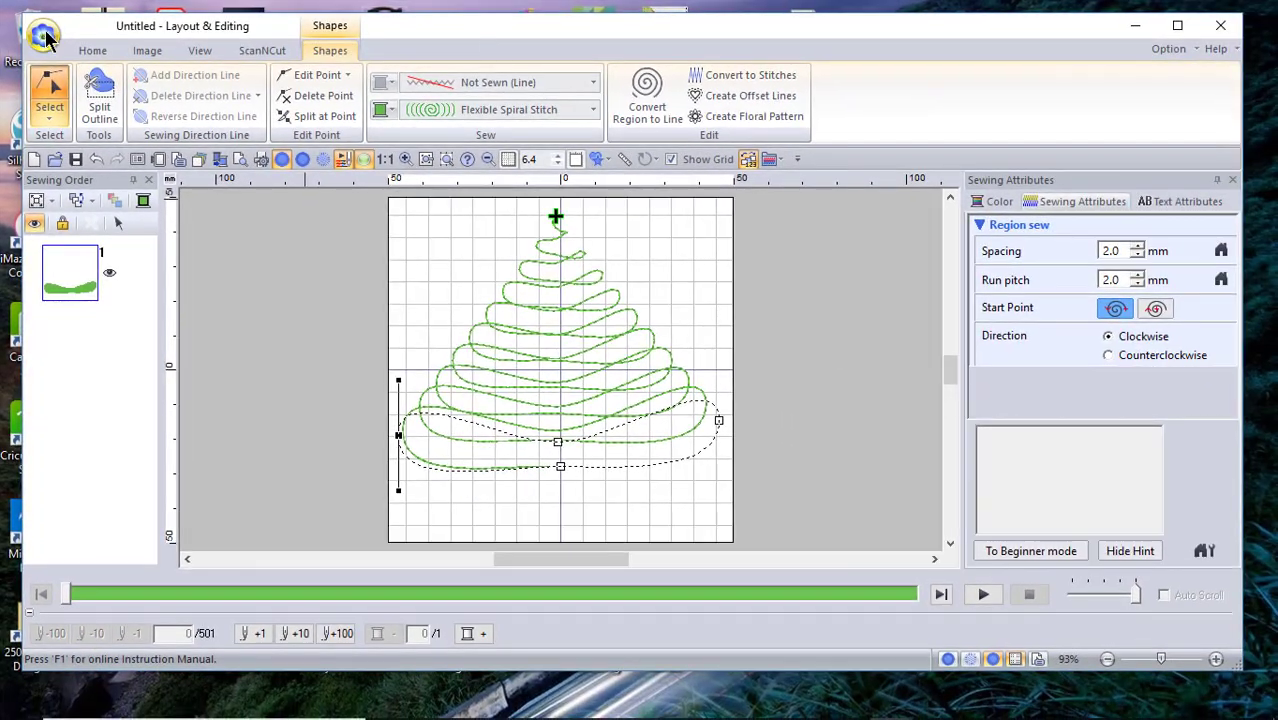
Start a new design without saving the current one and draw the rounded heart shape about 45 mm wide and 62 mm high.
left_click(42, 36)
left_click(55, 92)
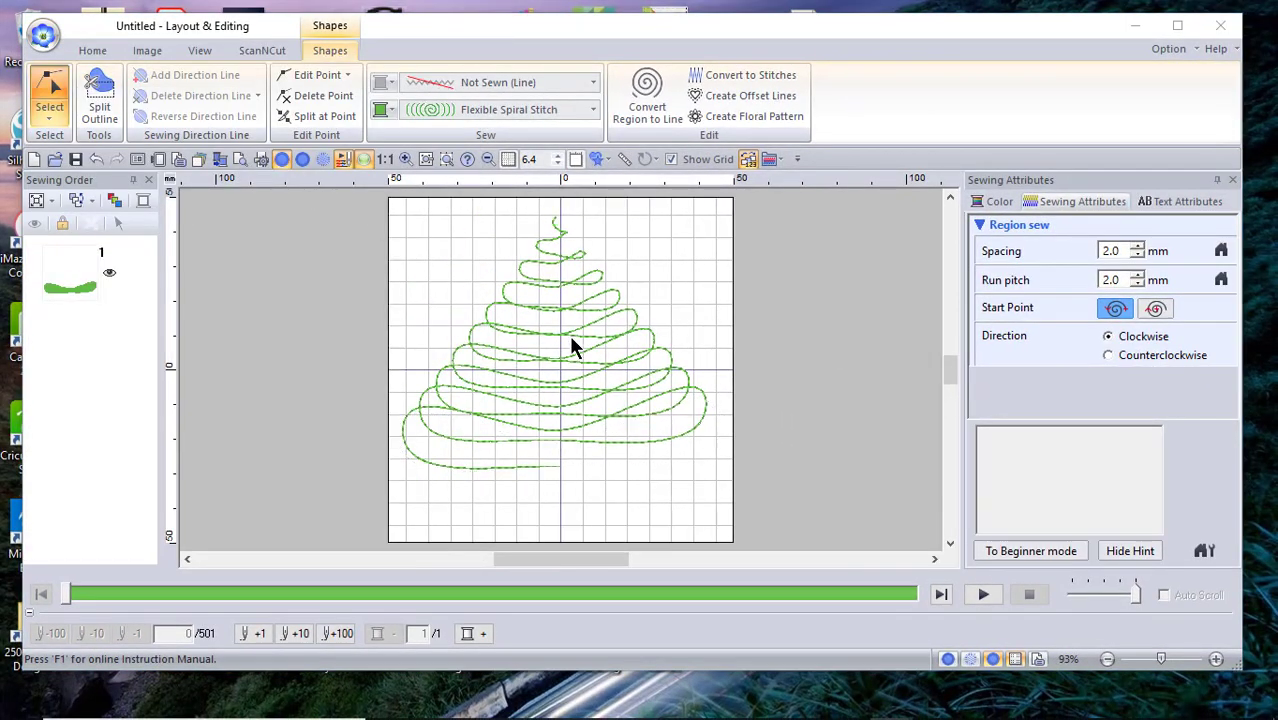
left_click(638, 392)
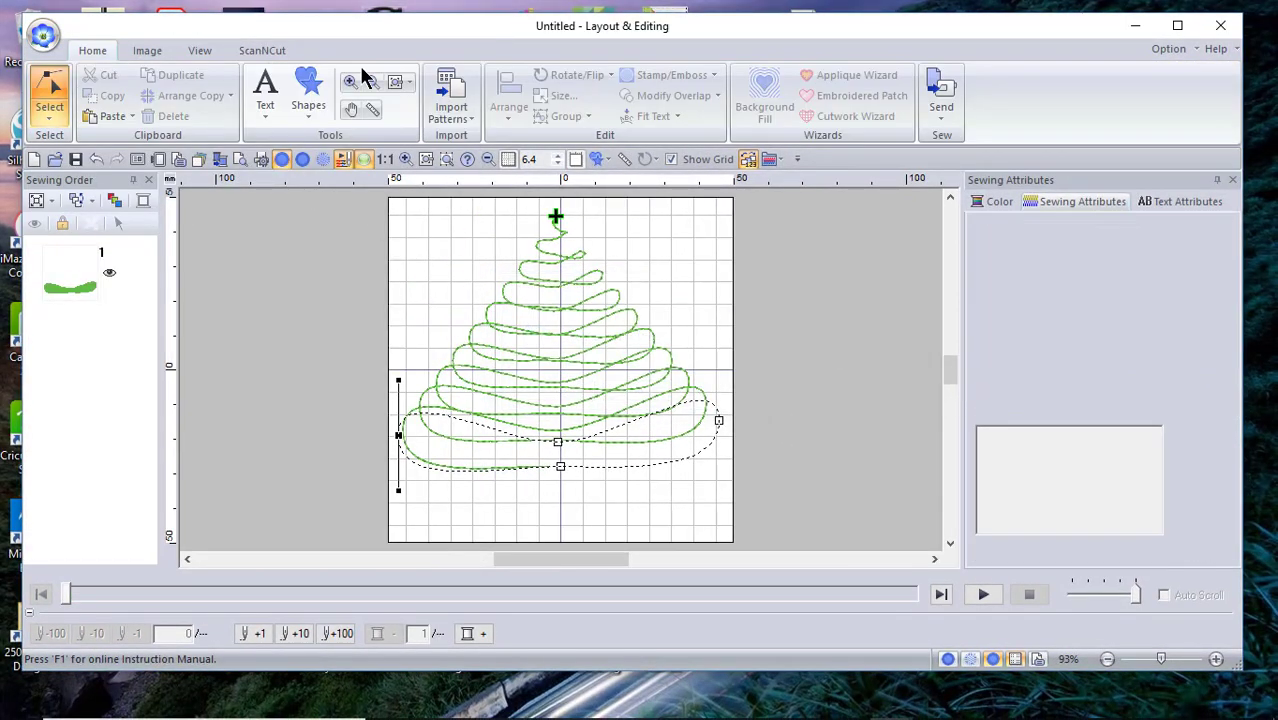
left_click(306, 88)
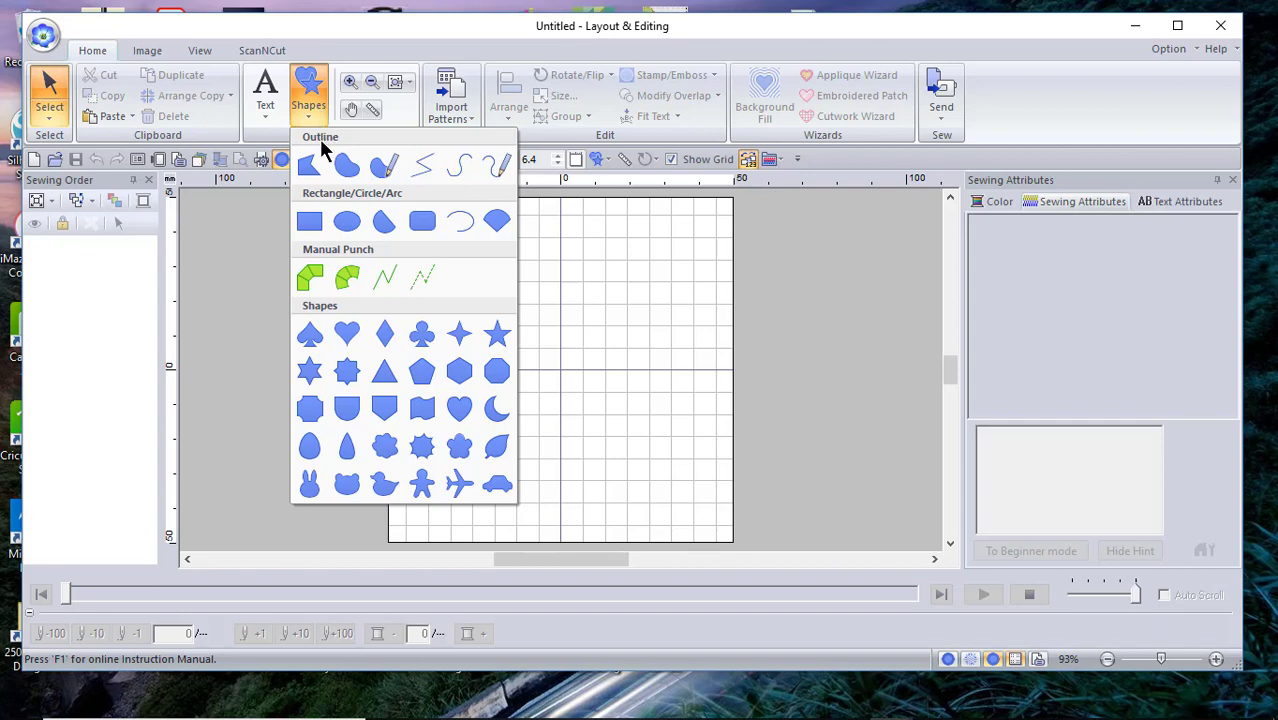
left_click(458, 410)
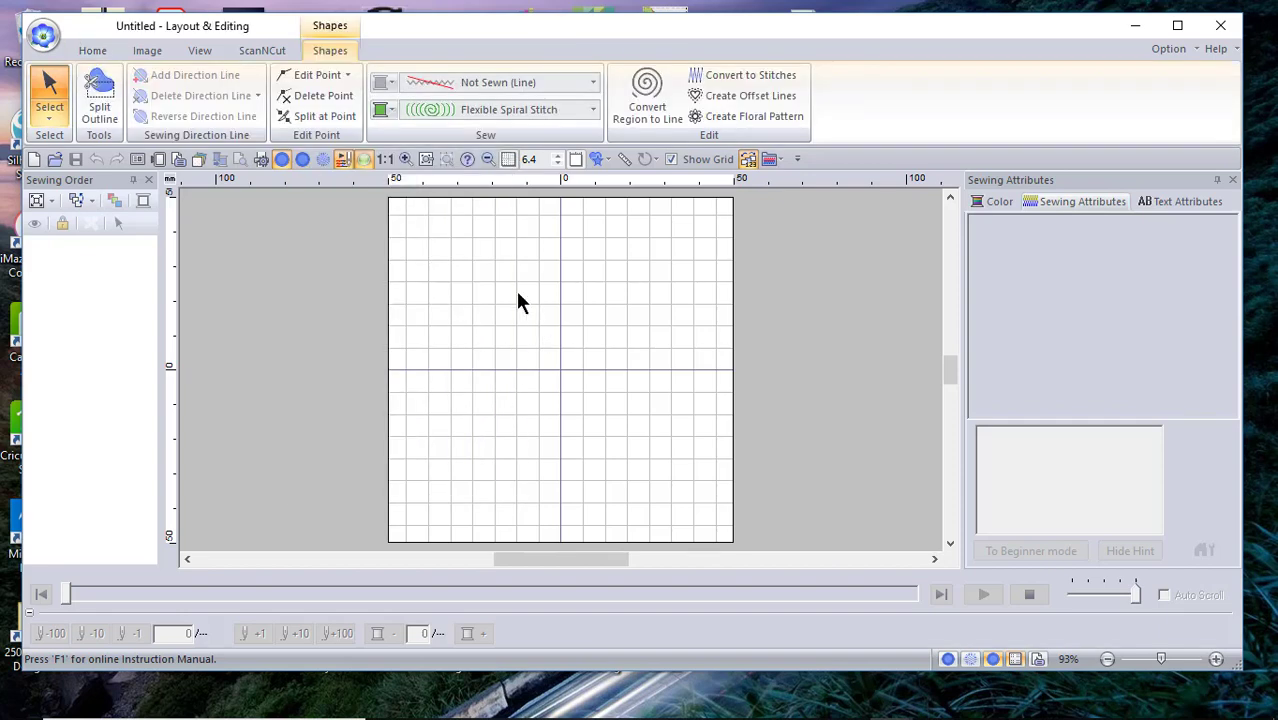
left_click_drag(509, 282, 670, 501)
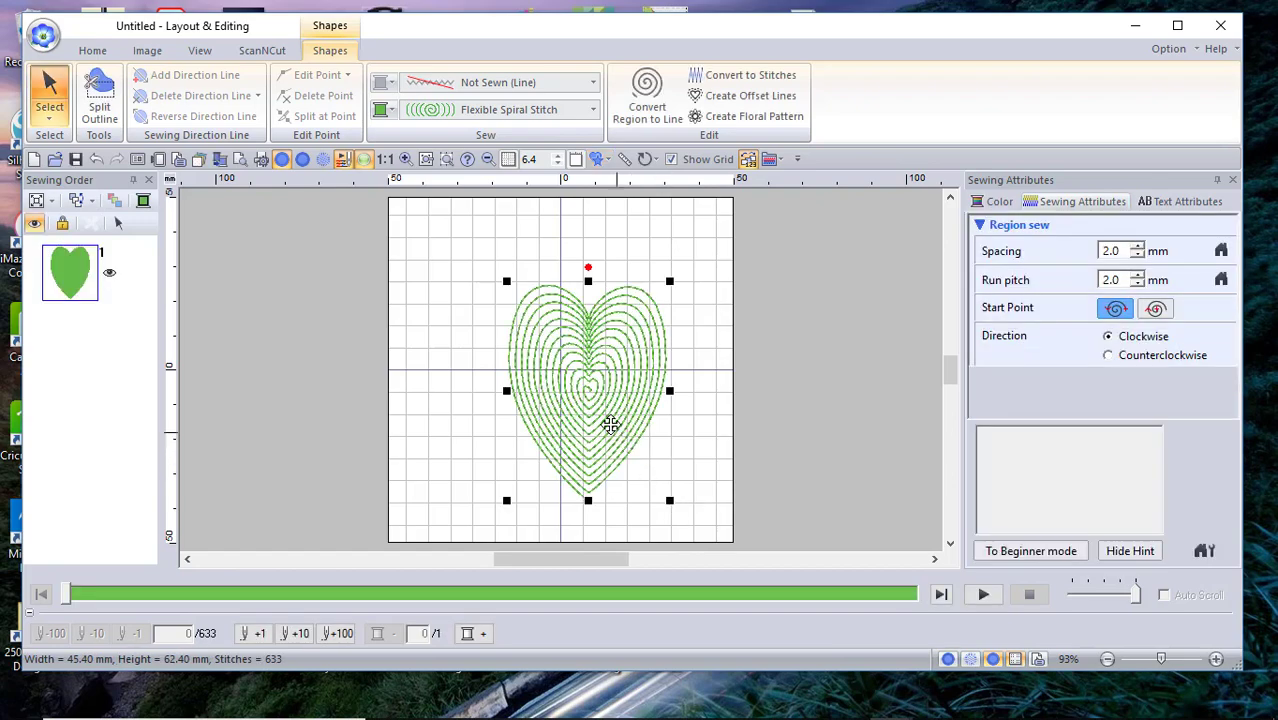
Move the heart onto the page's vertical axis and change its region sew type to Concentric Circle Stitch.
left_click_drag(592, 398, 567, 391)
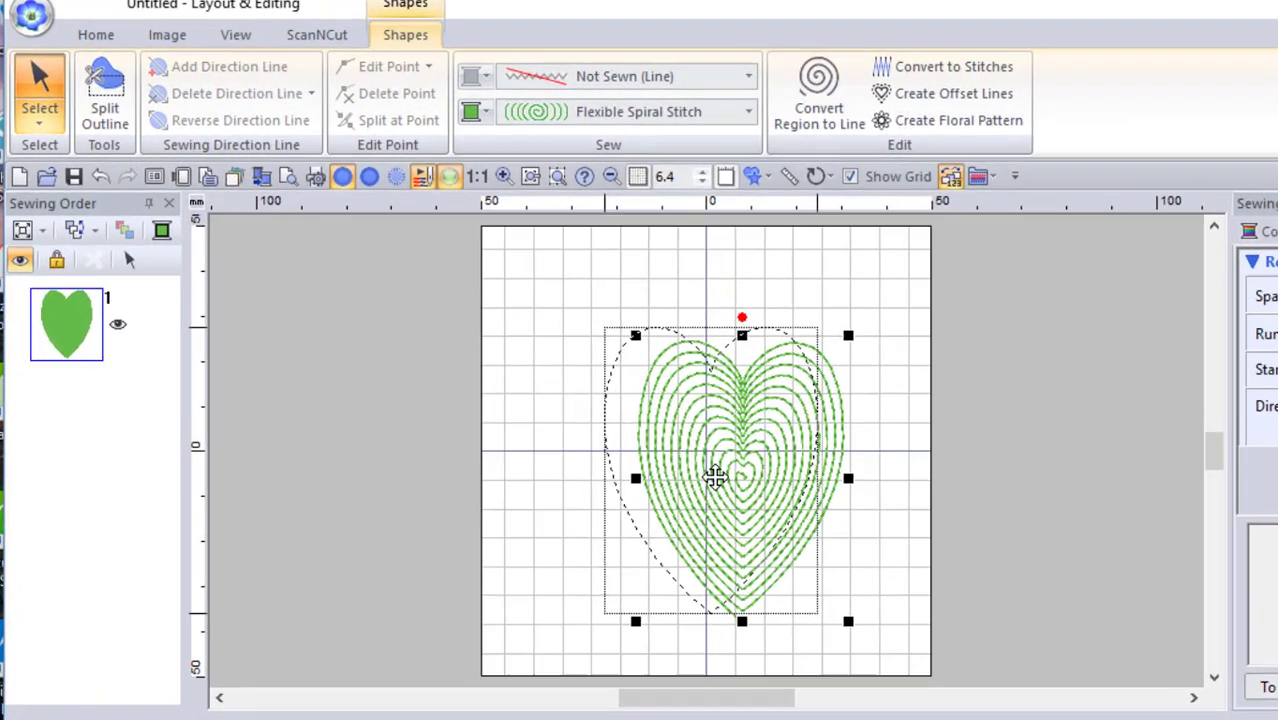
left_click_drag(714, 478, 713, 476)
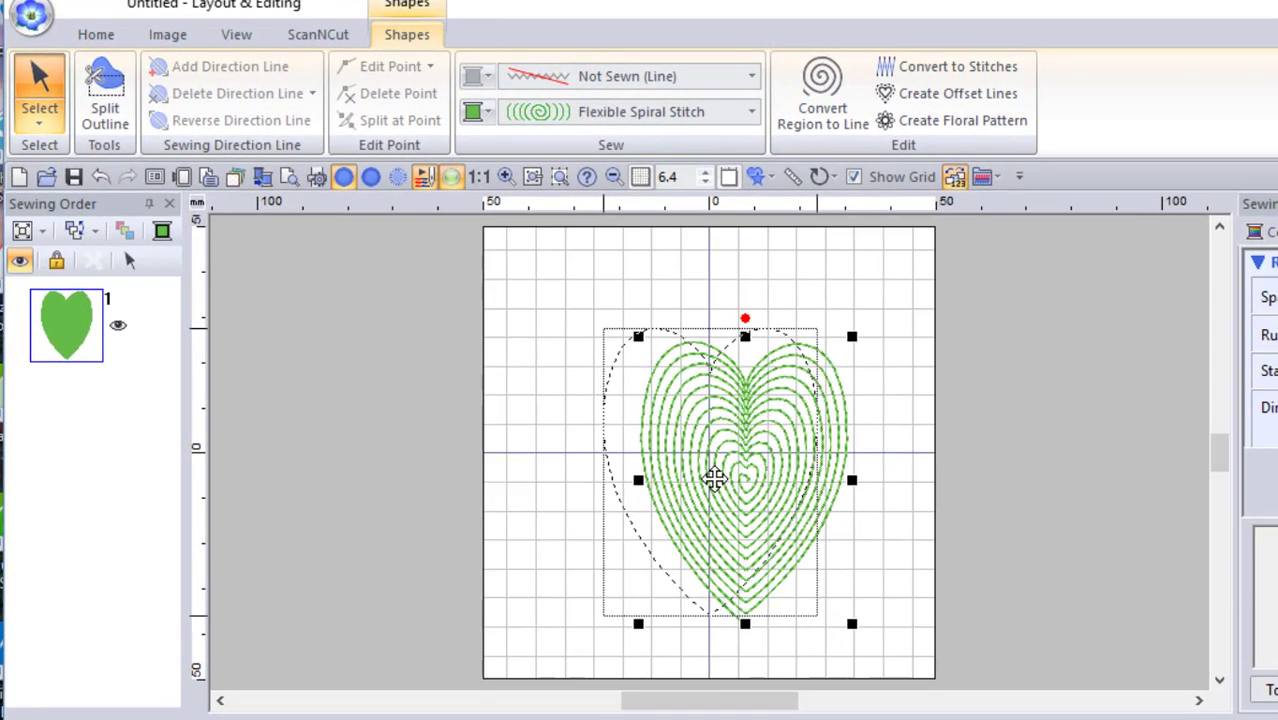
left_click(752, 114)
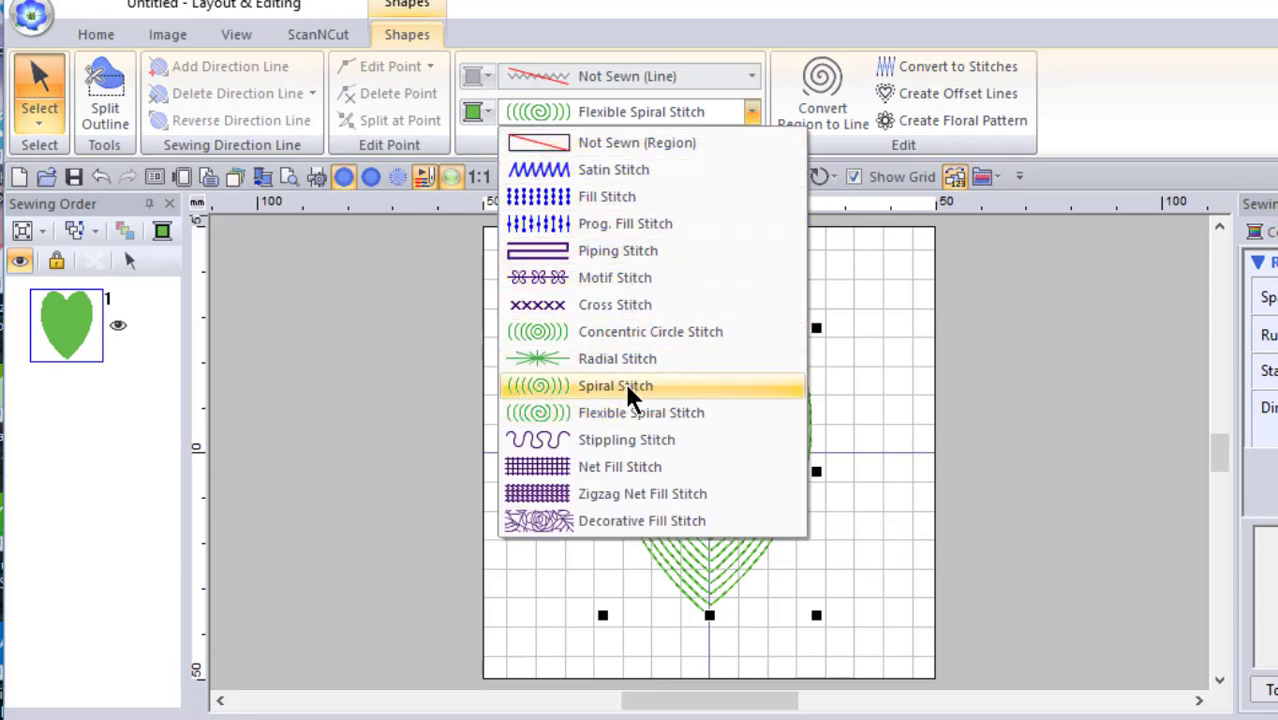
left_click(637, 325)
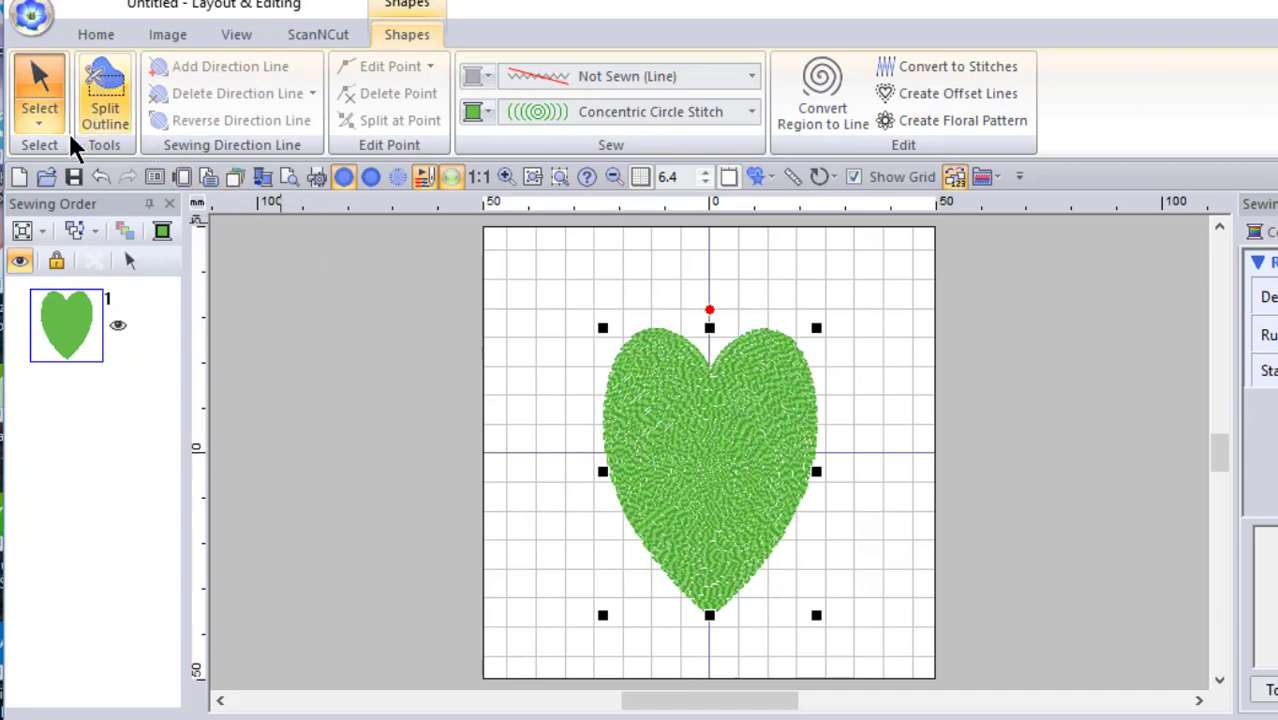
Switch to point editing and move the heart's center point into its right lobe.
left_click(40, 126)
left_click(91, 186)
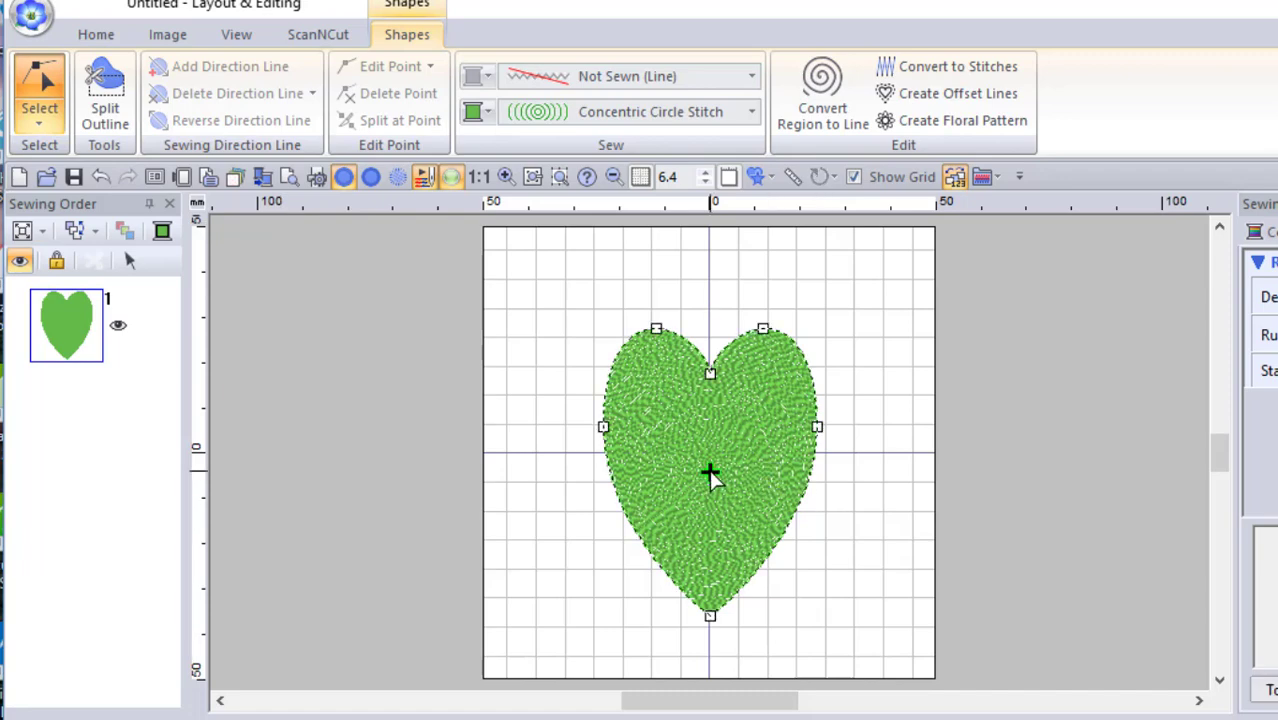
left_click(757, 399)
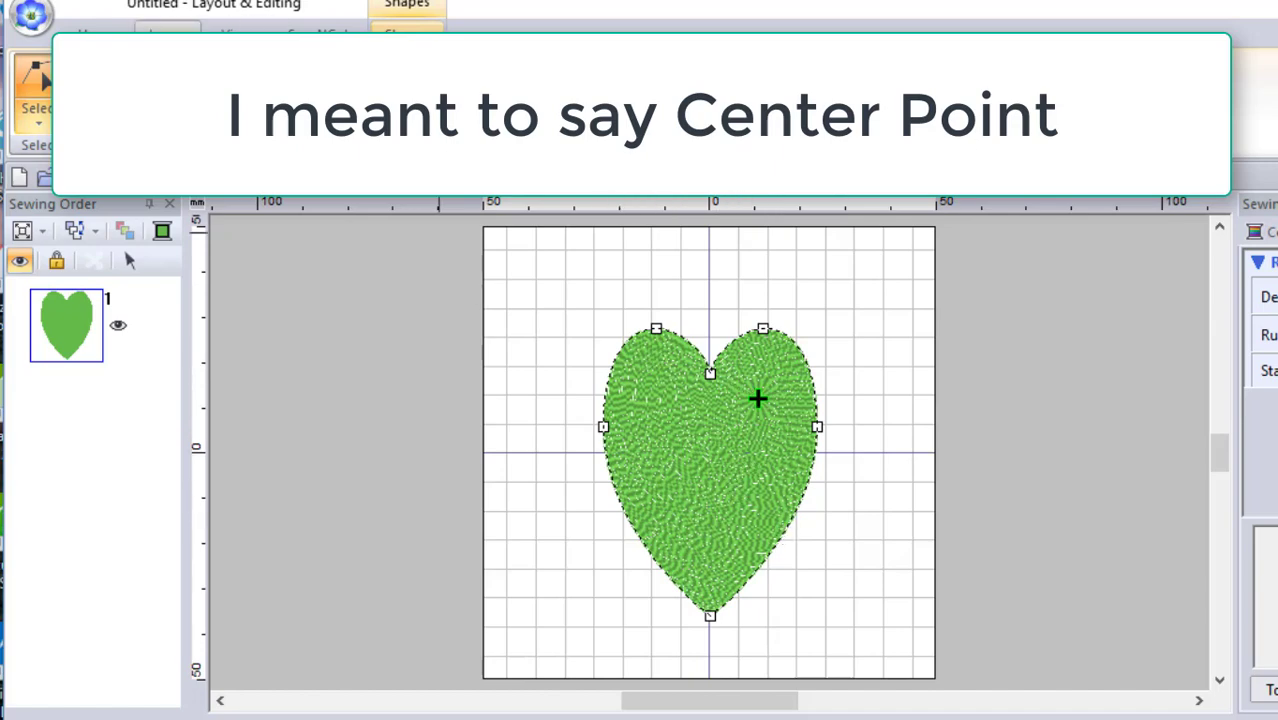
Display the design in Stitch view and move the heart's center point into its left lobe.
left_click(236, 34)
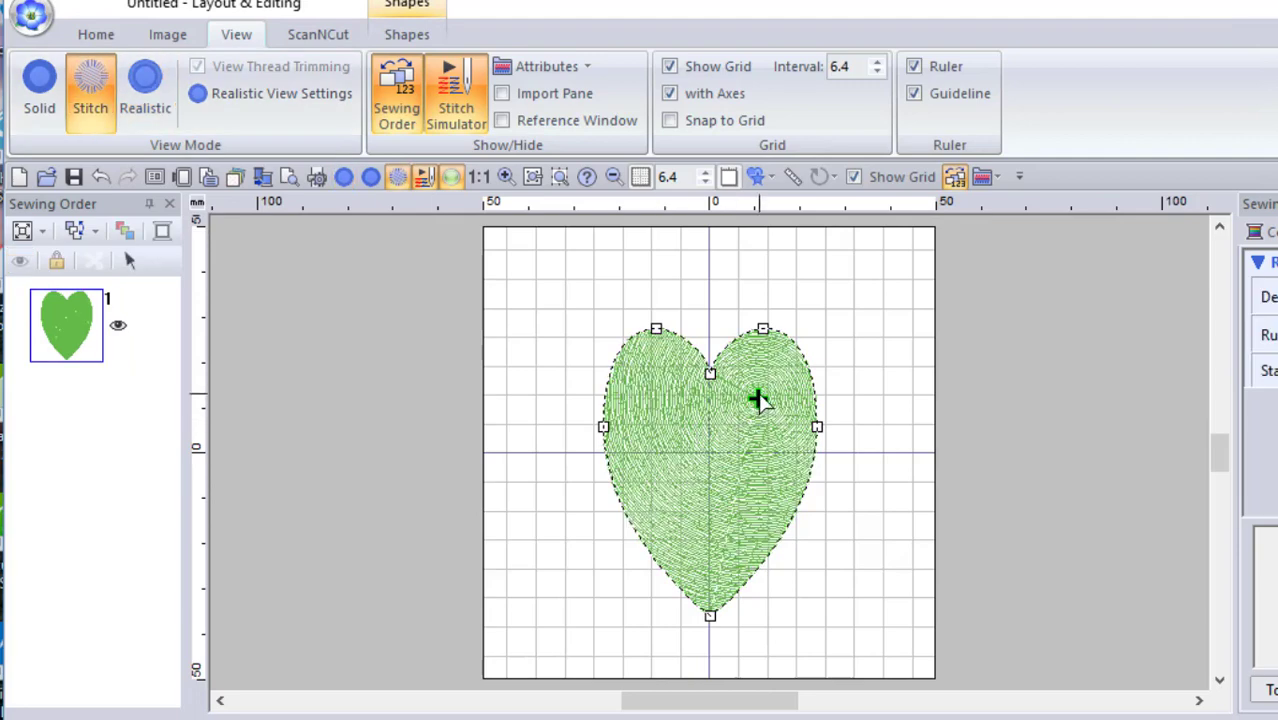
left_click(650, 377)
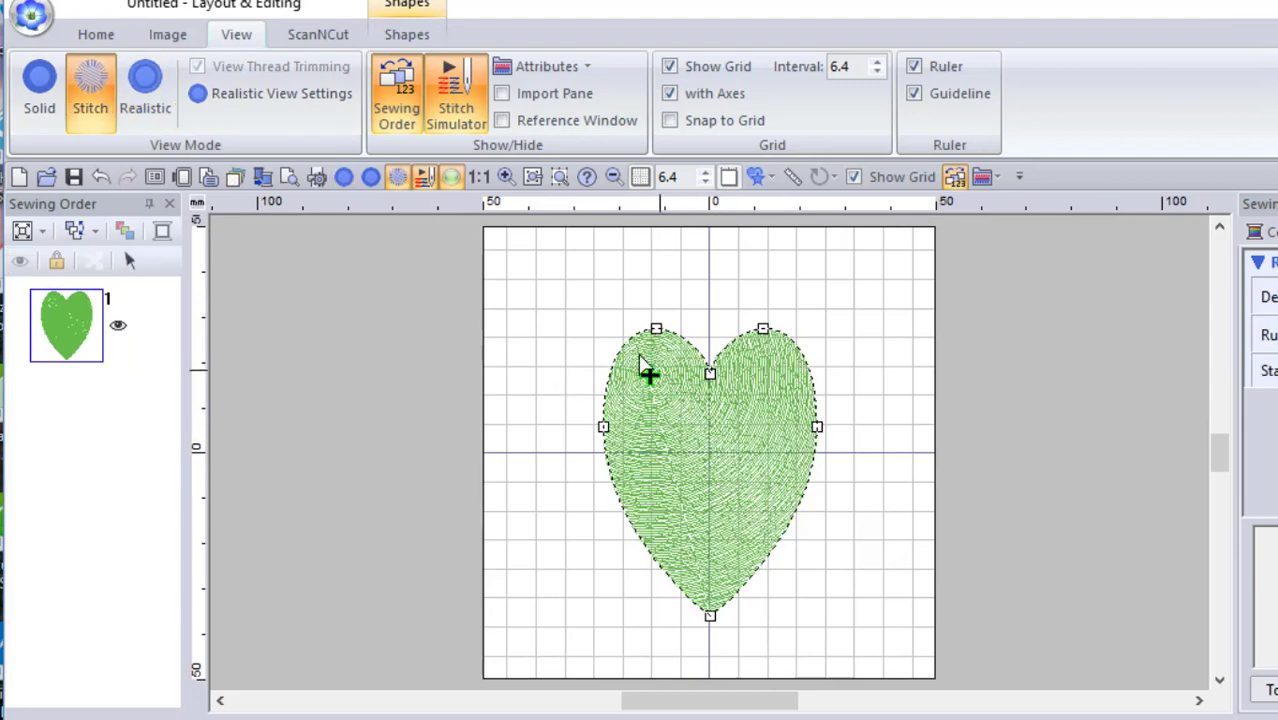
Start a new design without saving the heart and set the view mode to Realistic.
left_click(30, 16)
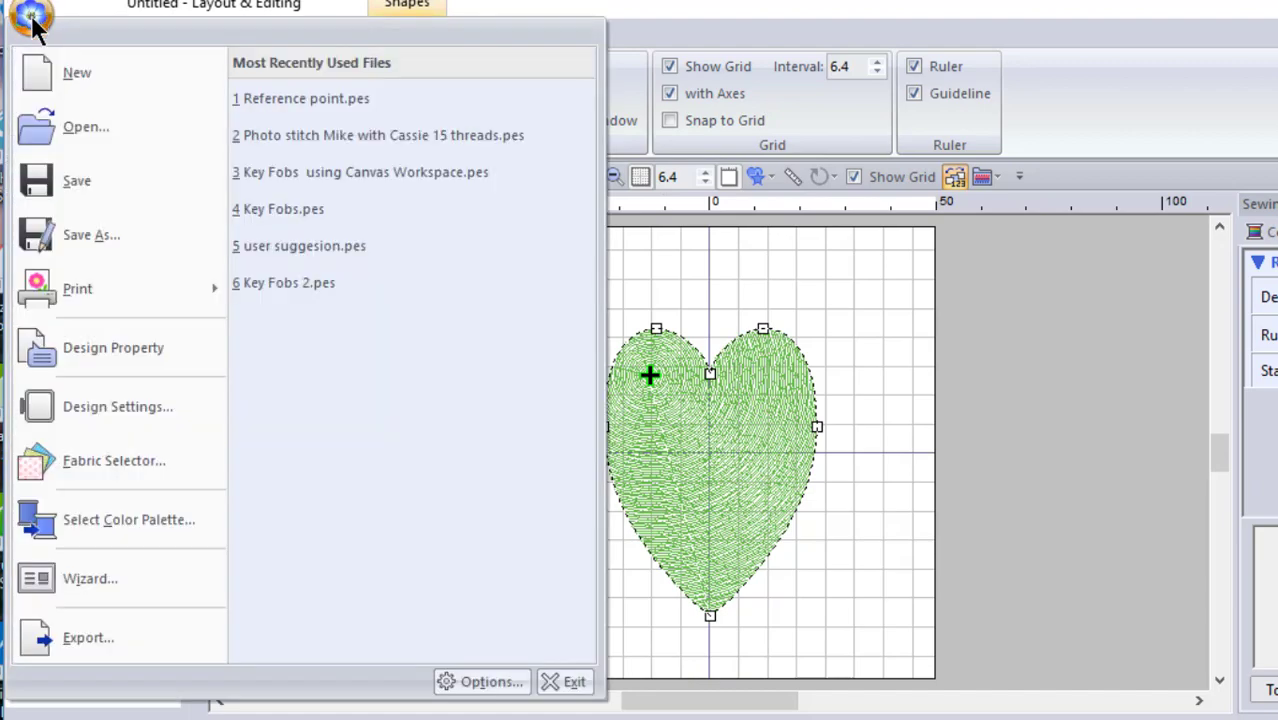
left_click(65, 76)
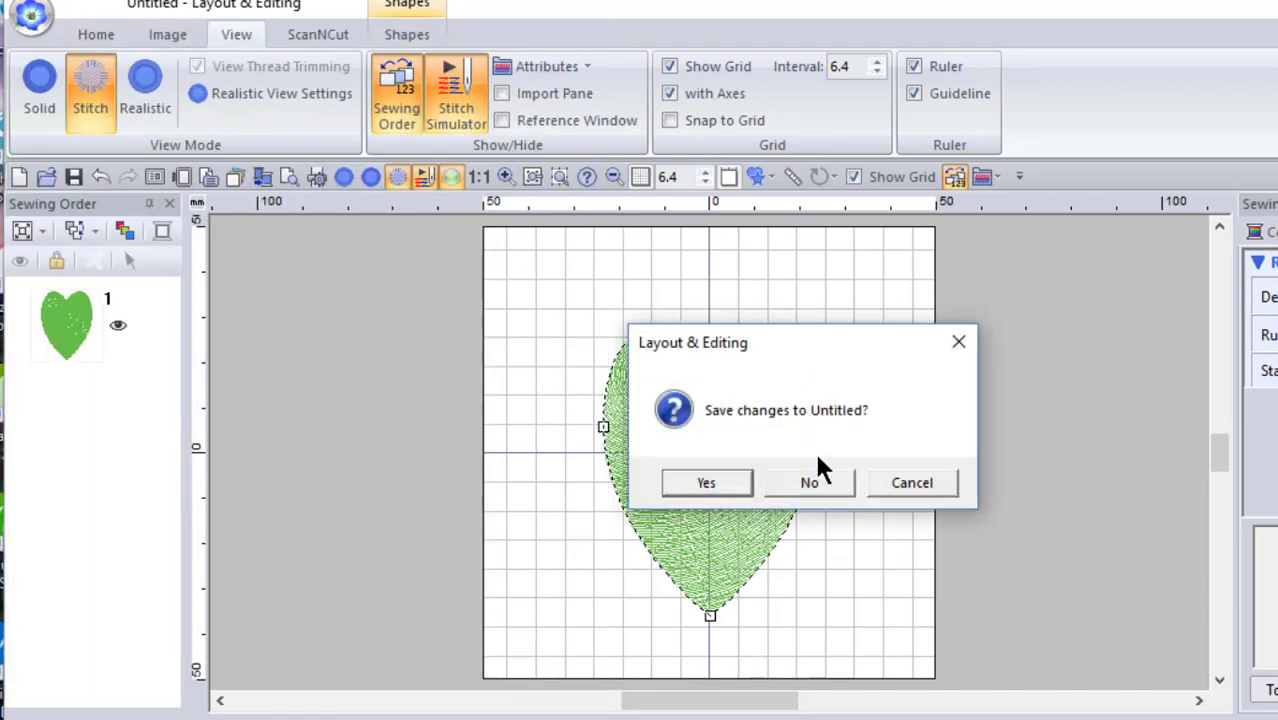
left_click(811, 484)
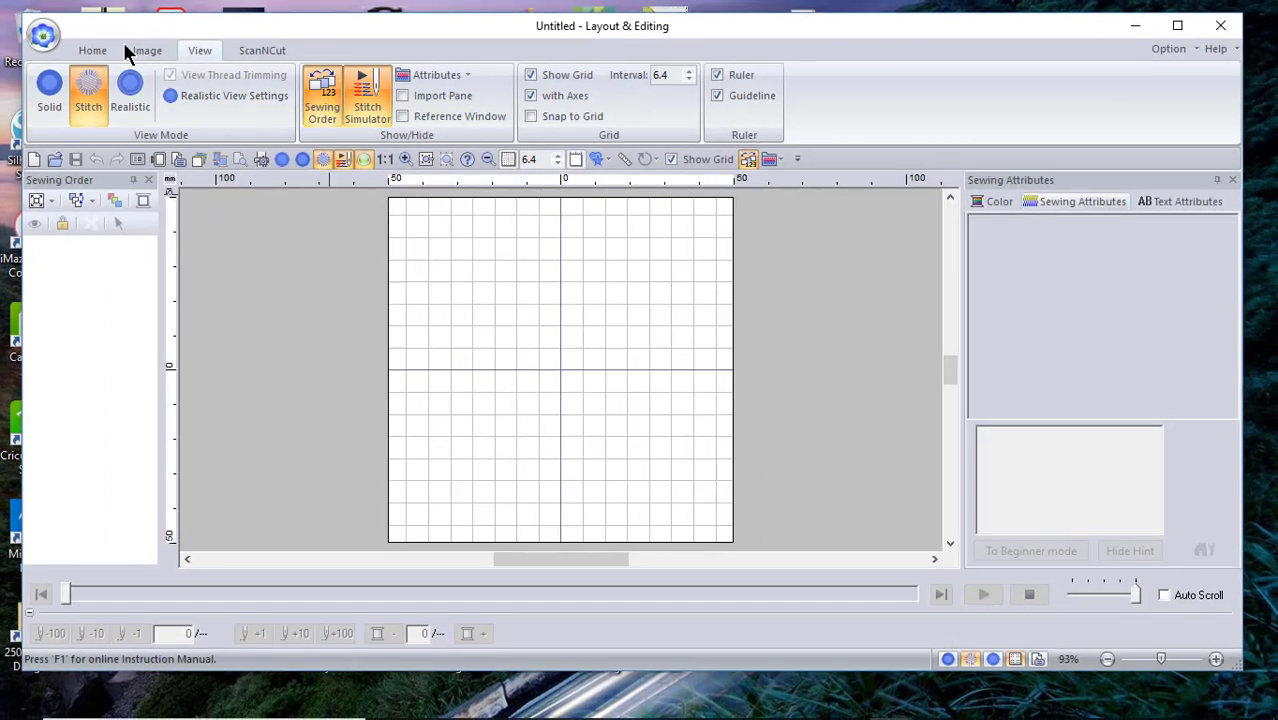
left_click(131, 92)
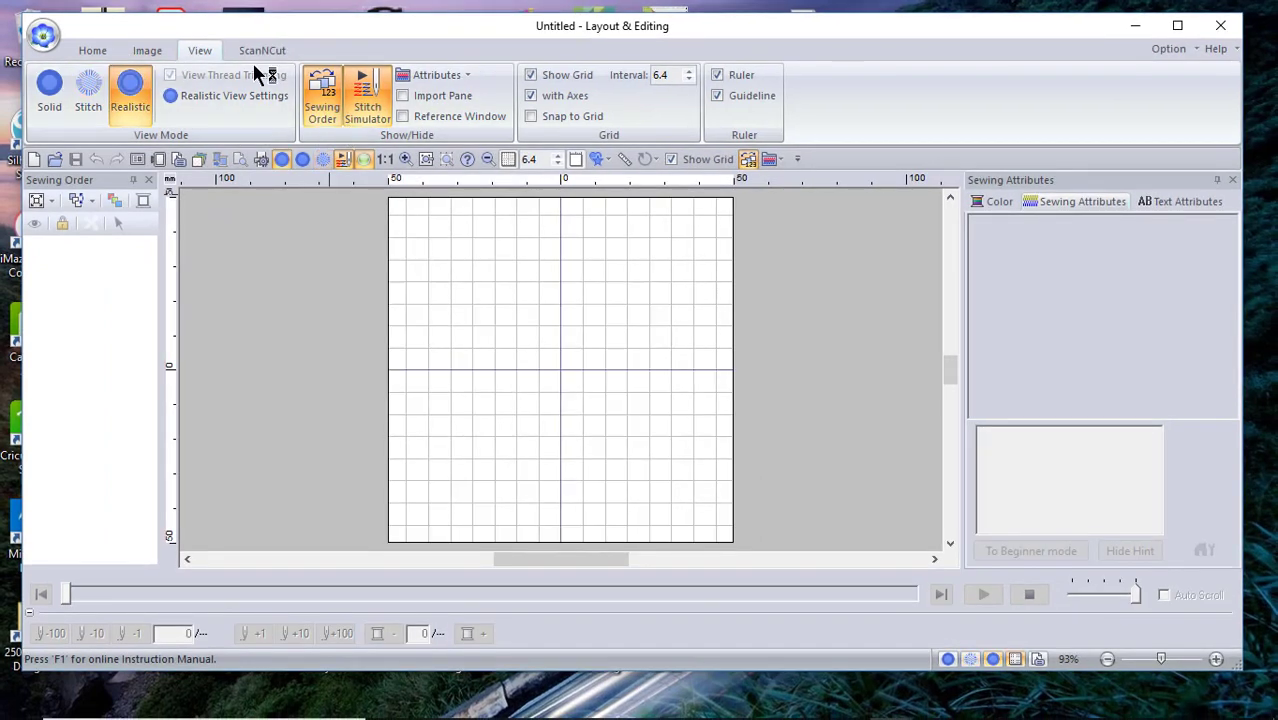
Draw the five-petal flower shape about 56 mm wide and 60 mm high around the middle of the page.
left_click(90, 50)
left_click(306, 94)
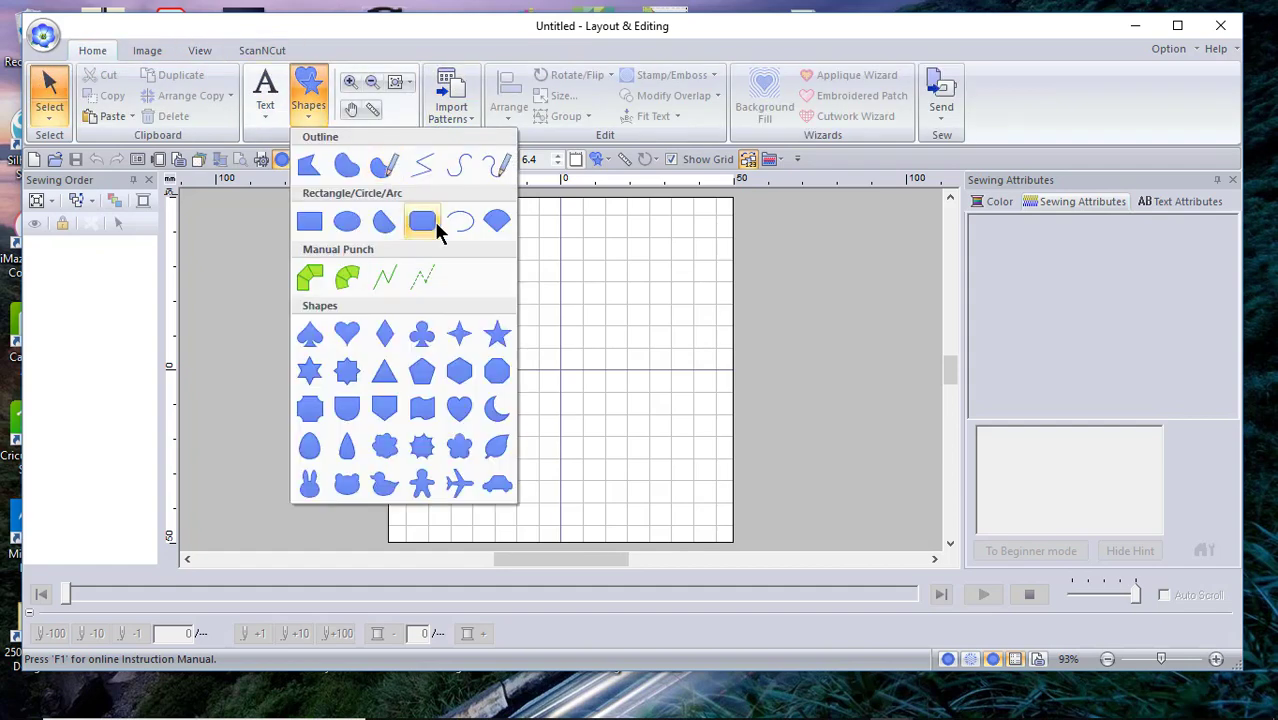
left_click(459, 450)
left_click_drag(473, 272, 664, 479)
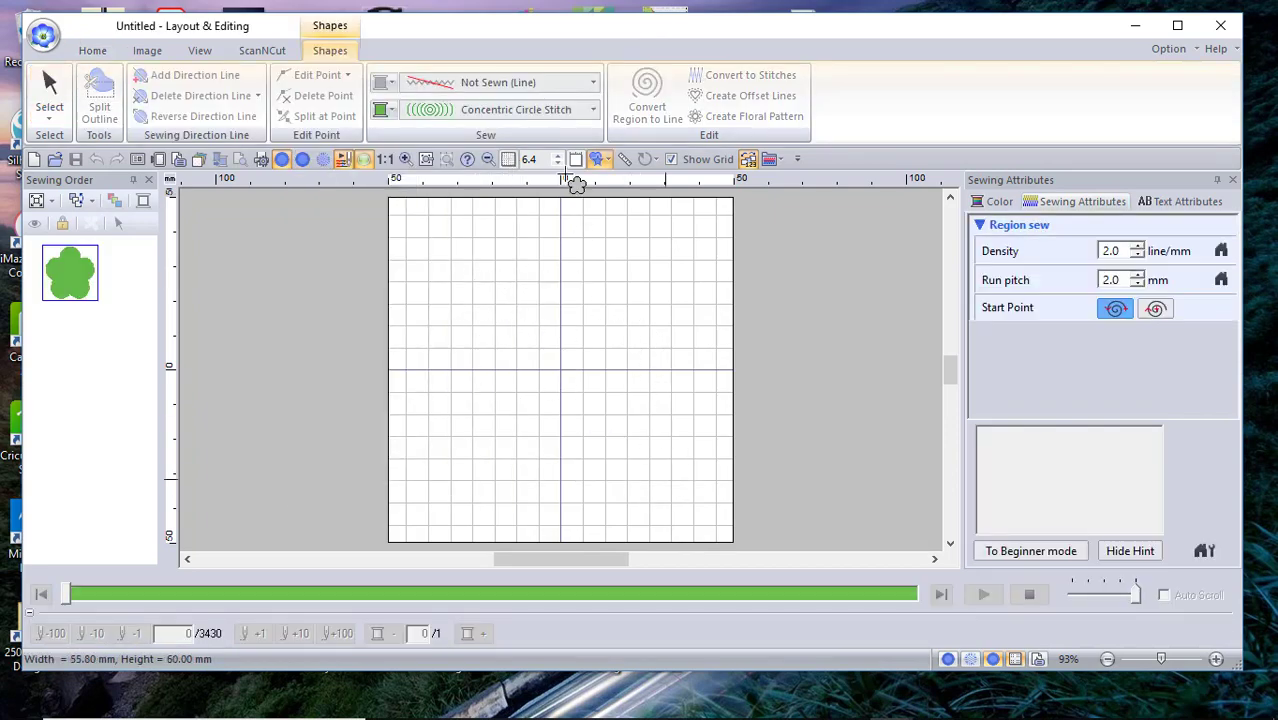
Fill the flower with Spiral Stitch and select its outline for point editing.
left_click(593, 111)
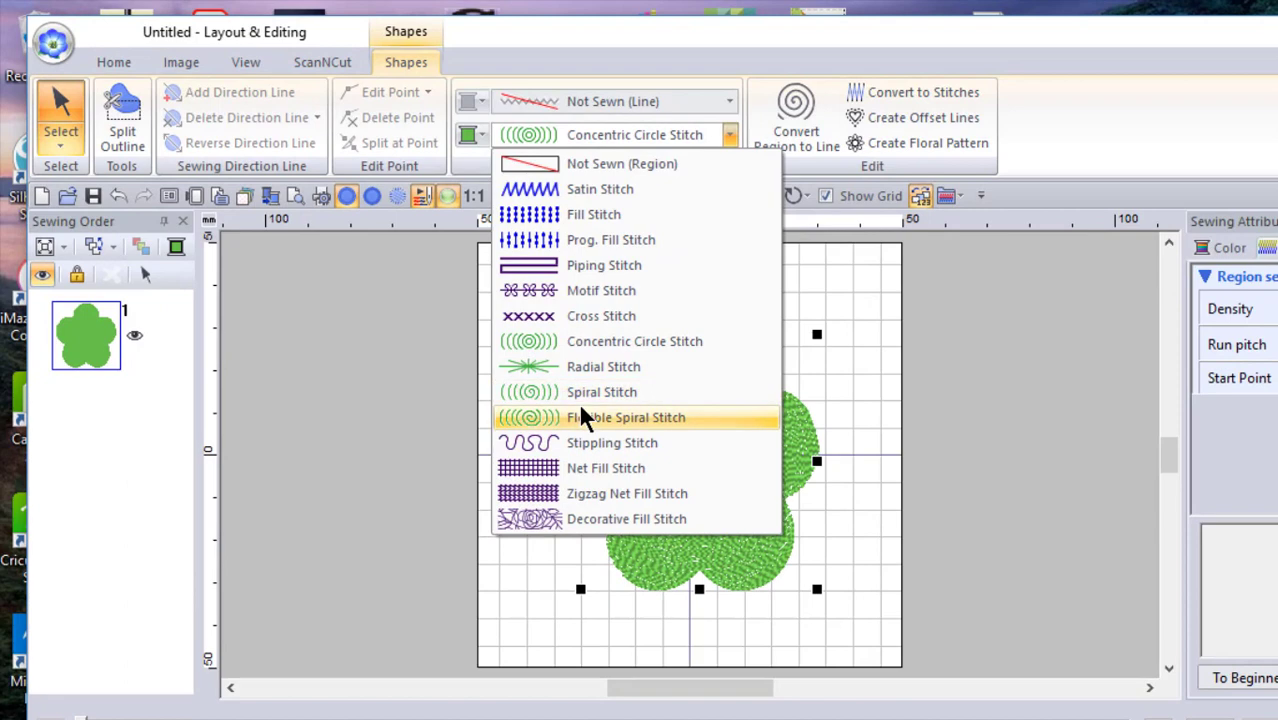
left_click(580, 400)
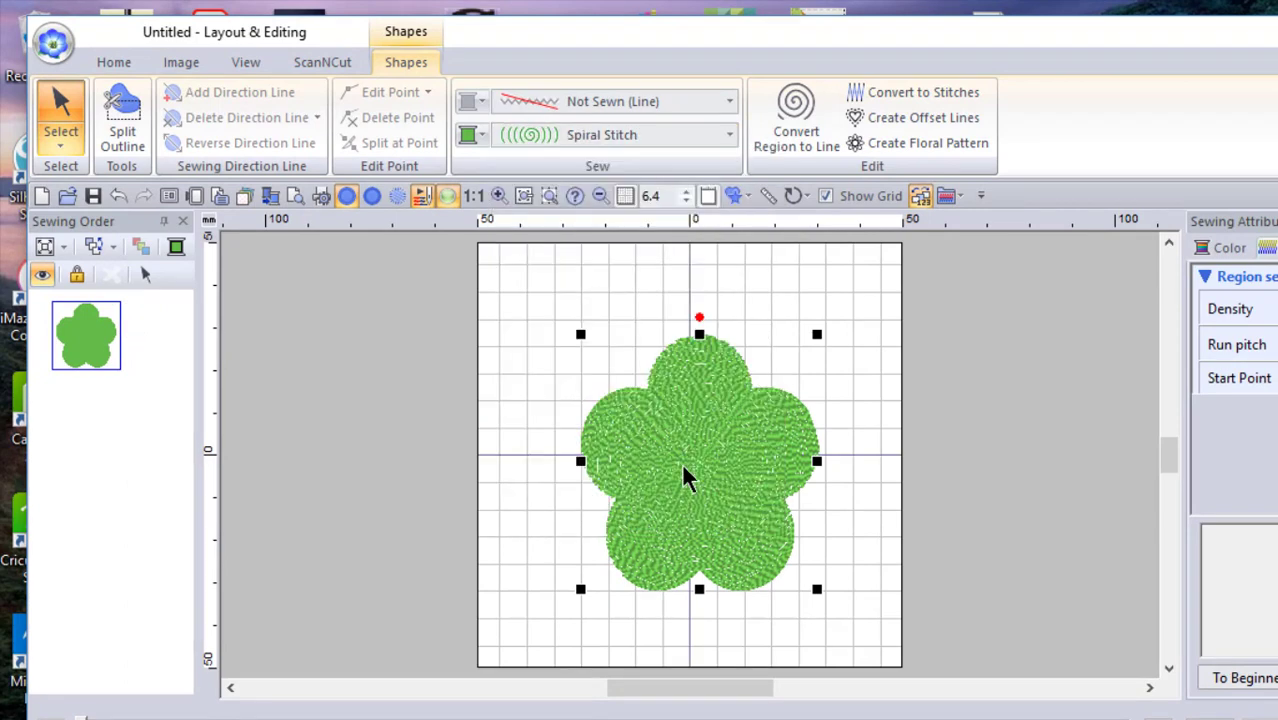
left_click(61, 148)
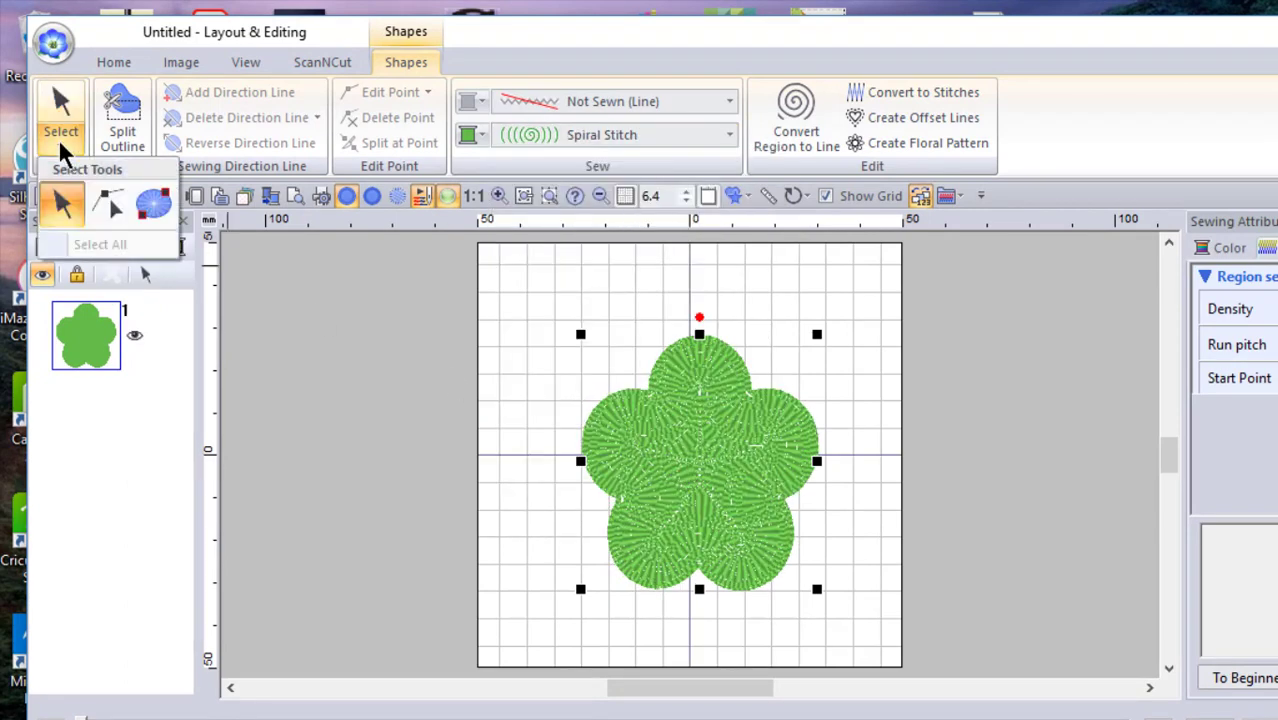
left_click(112, 206)
left_click(688, 485)
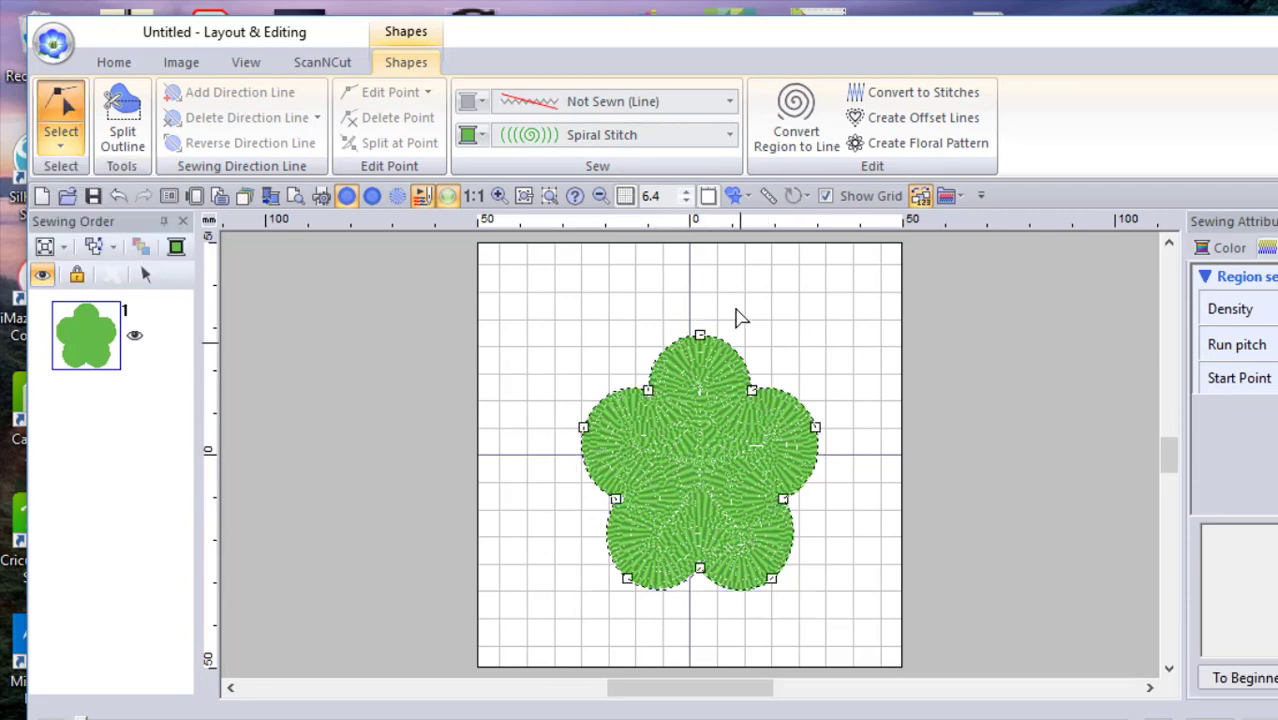
Change the flower's fill to Concentric Circle Stitch and replace that with Radial Stitch.
left_click(730, 136)
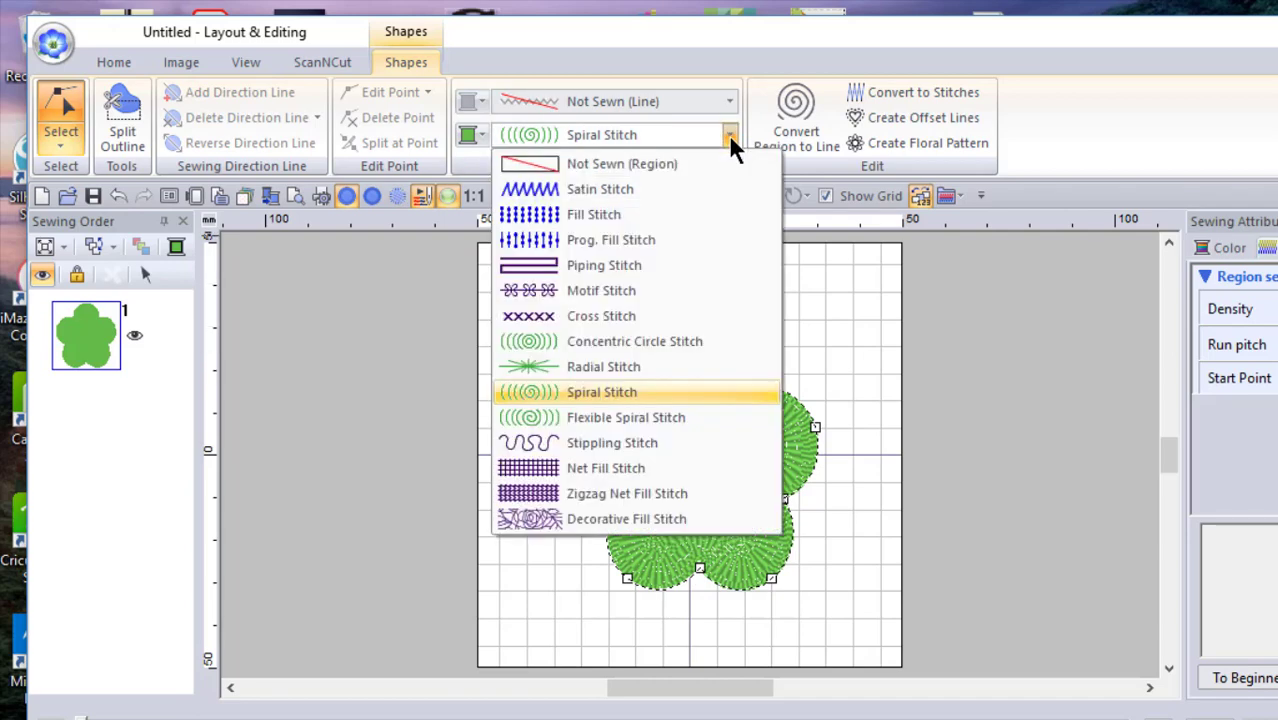
left_click(590, 341)
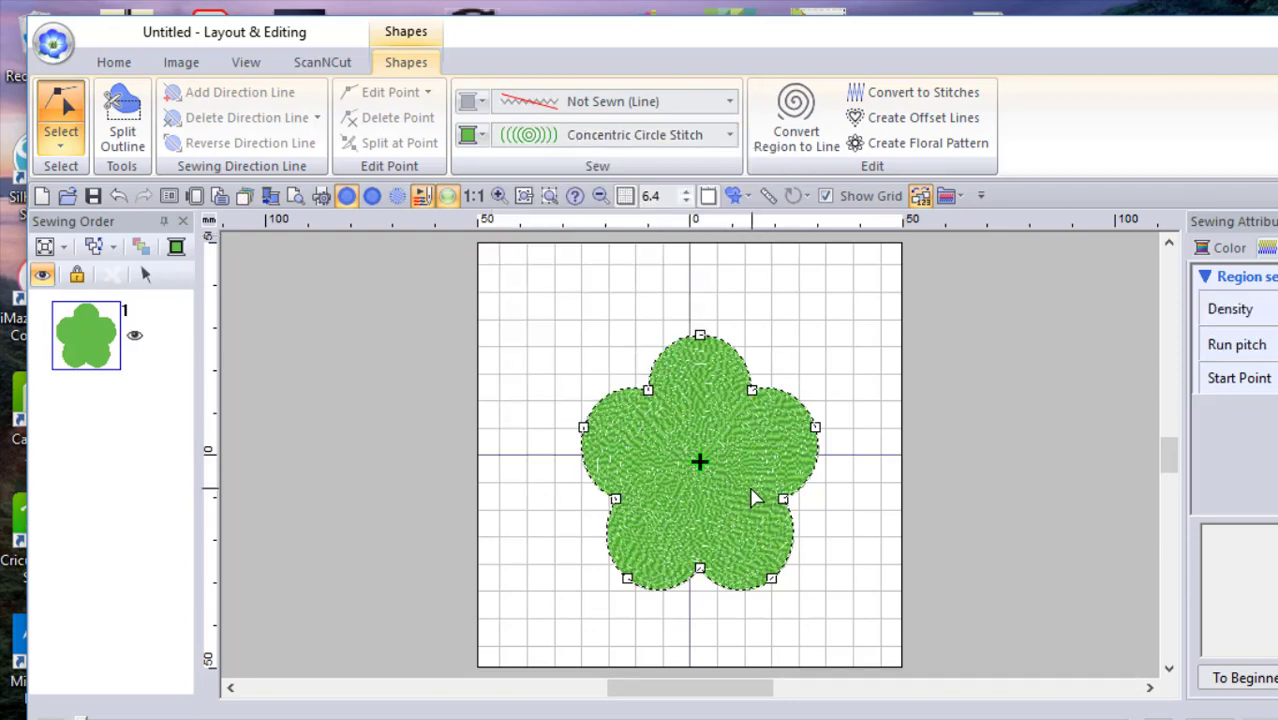
left_click(729, 135)
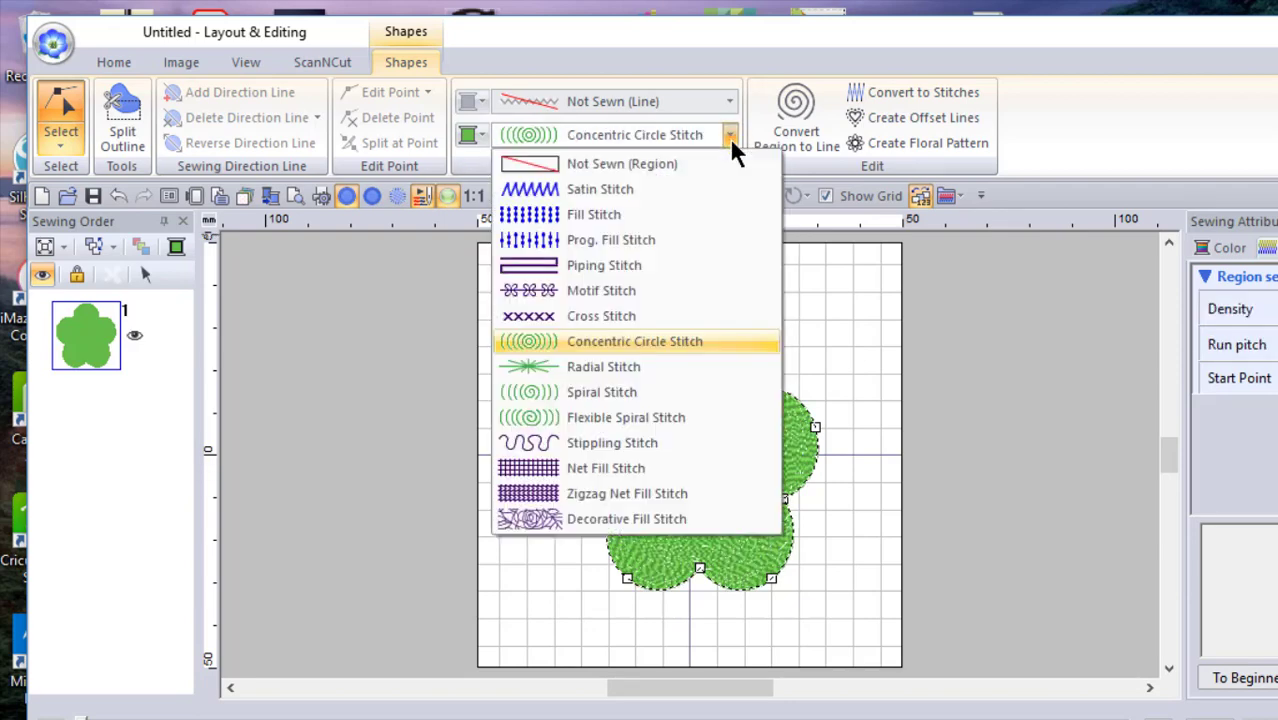
left_click(595, 372)
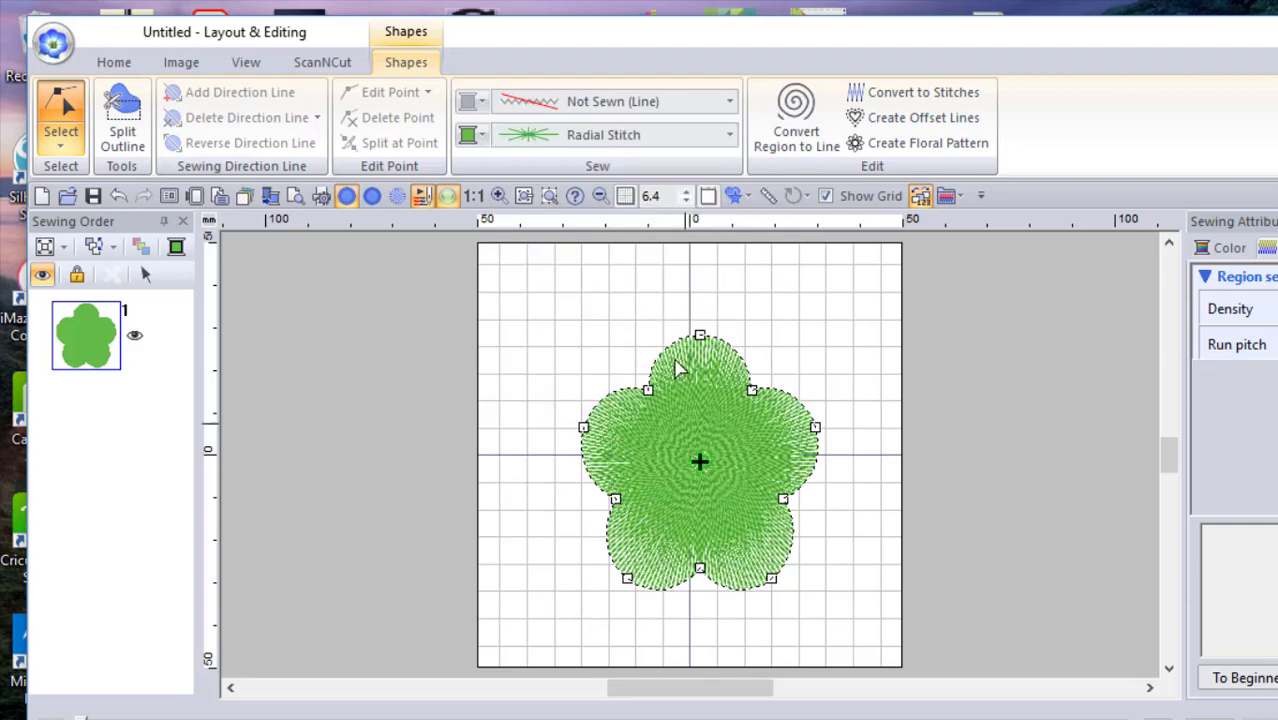
Try moving the radial fill's center point into the flower's top petal, and undo the move.
left_click(721, 387)
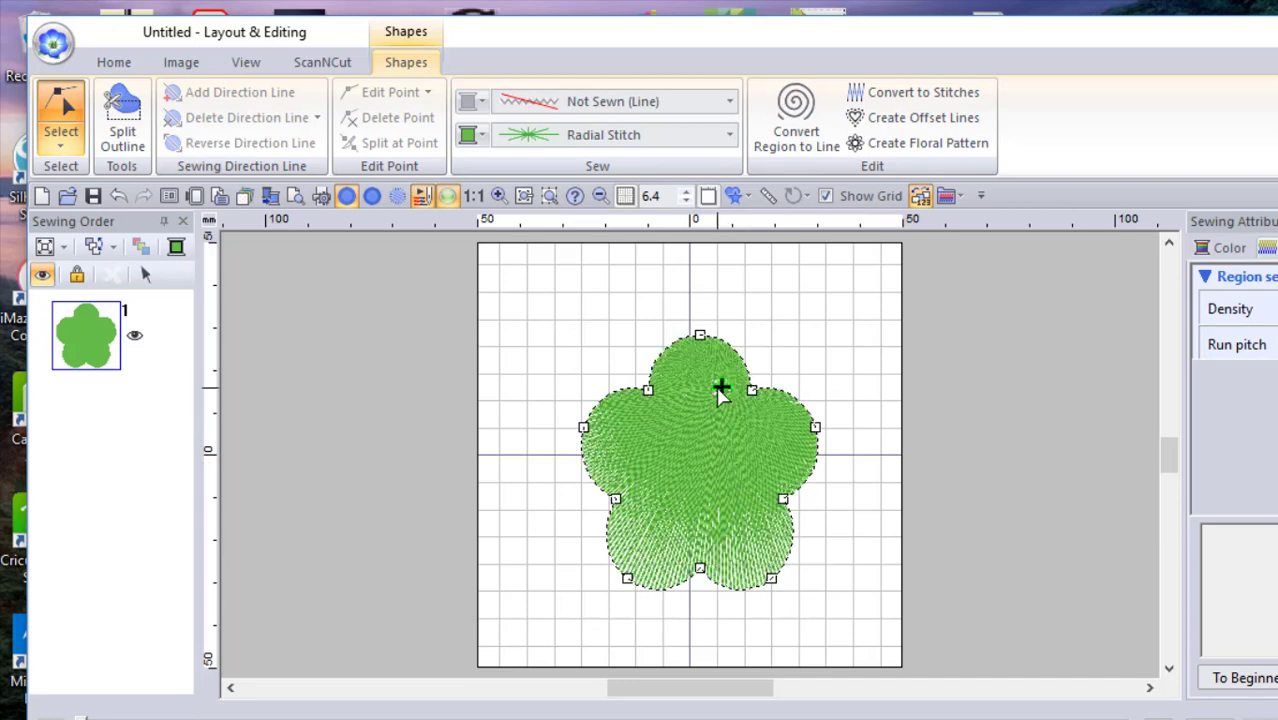
left_click(117, 195)
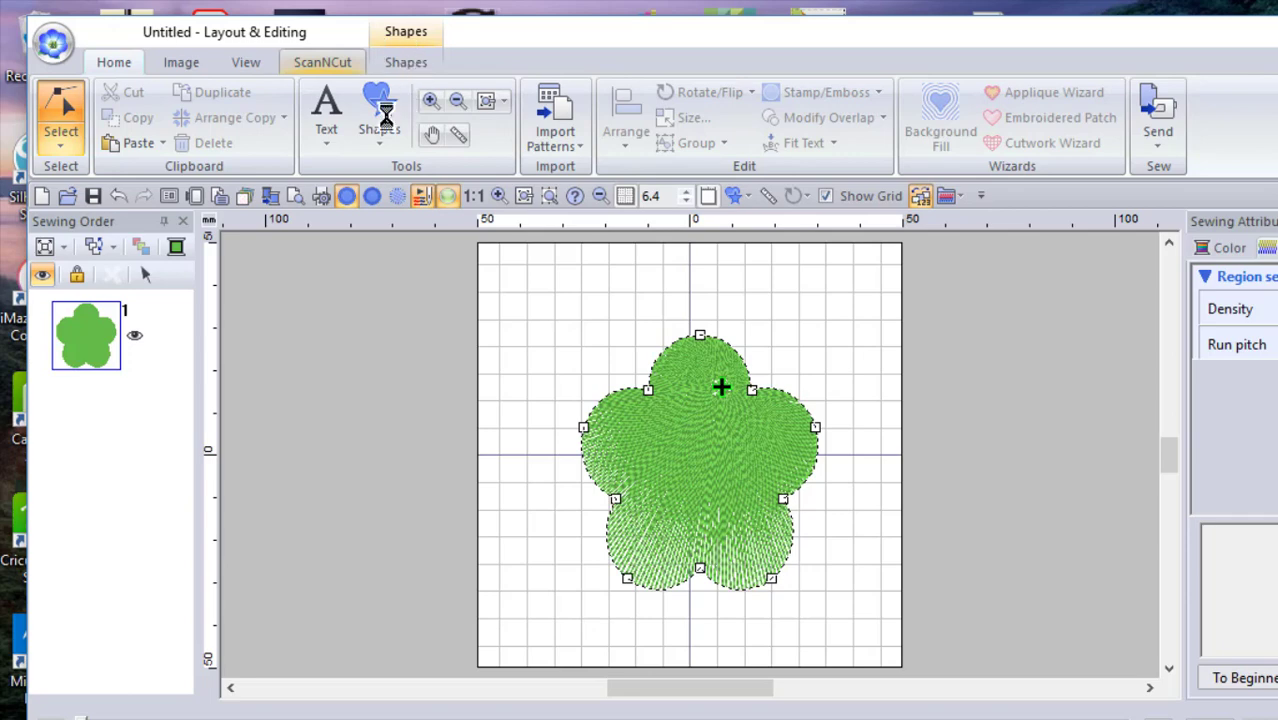
left_click(423, 62)
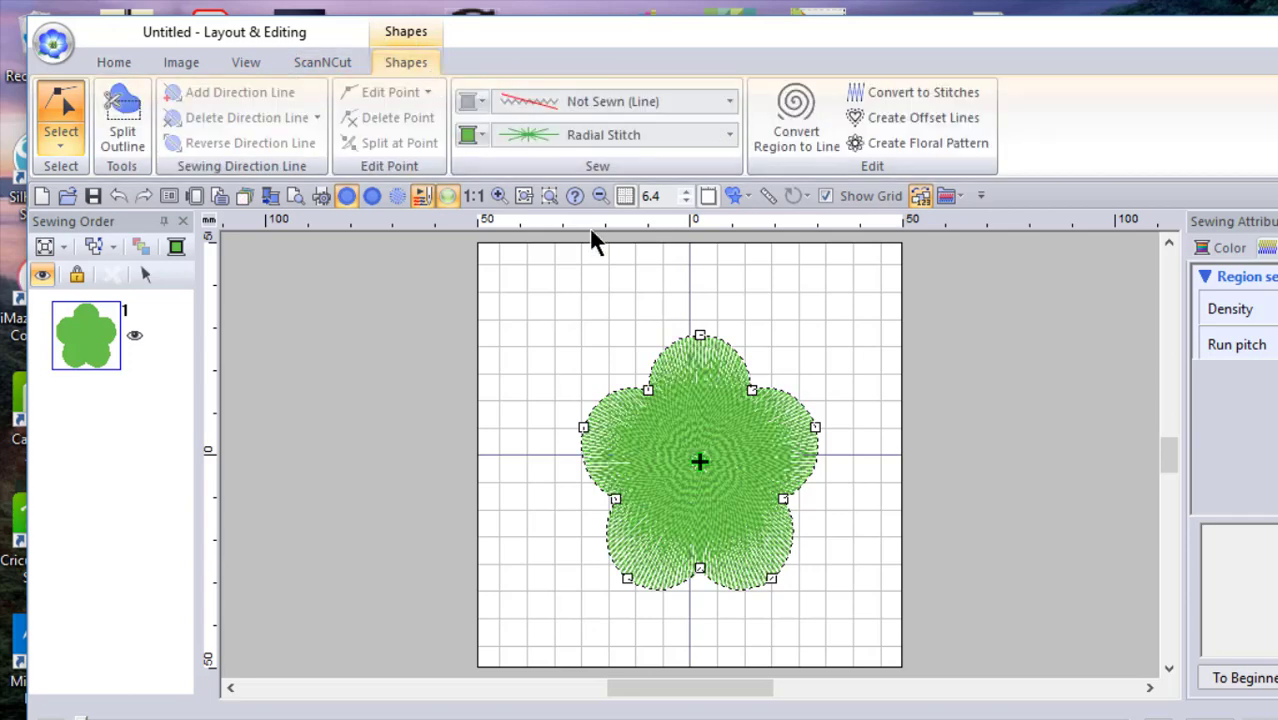
Fill the flower with Flexible Spiral Stitch, try its center point outside the upper-right petals, and undo that move.
left_click(730, 133)
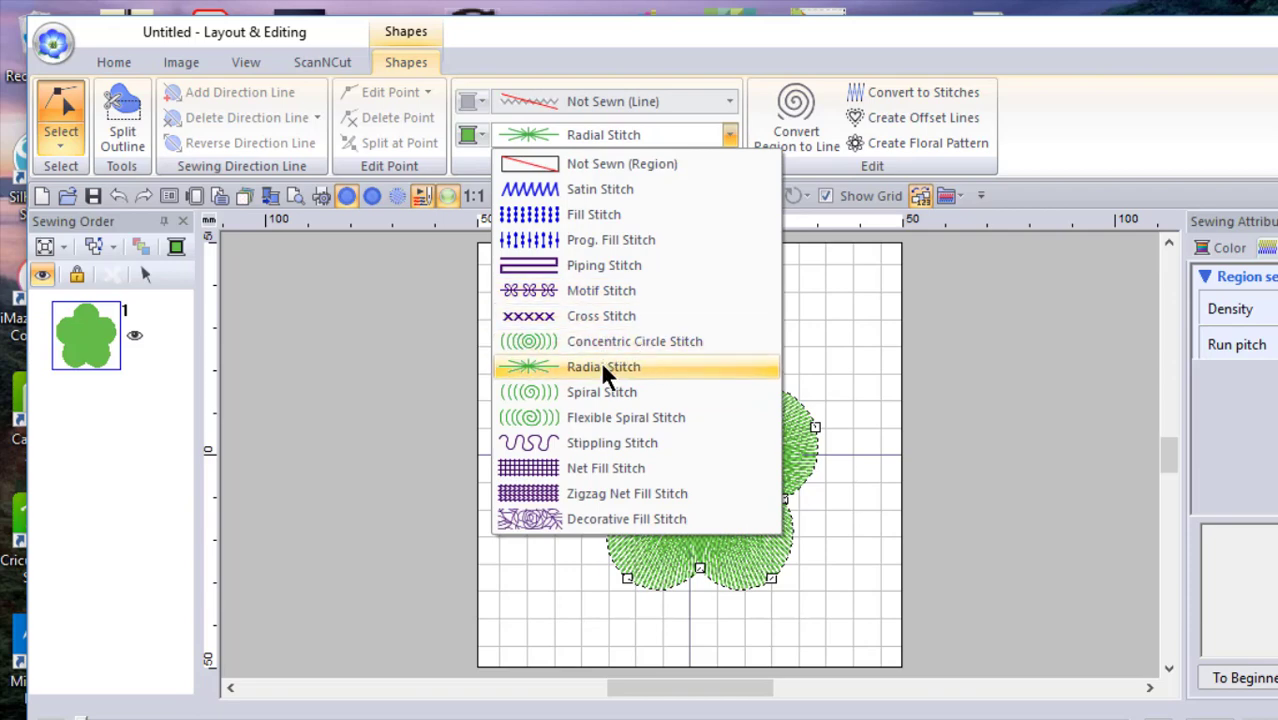
left_click(610, 418)
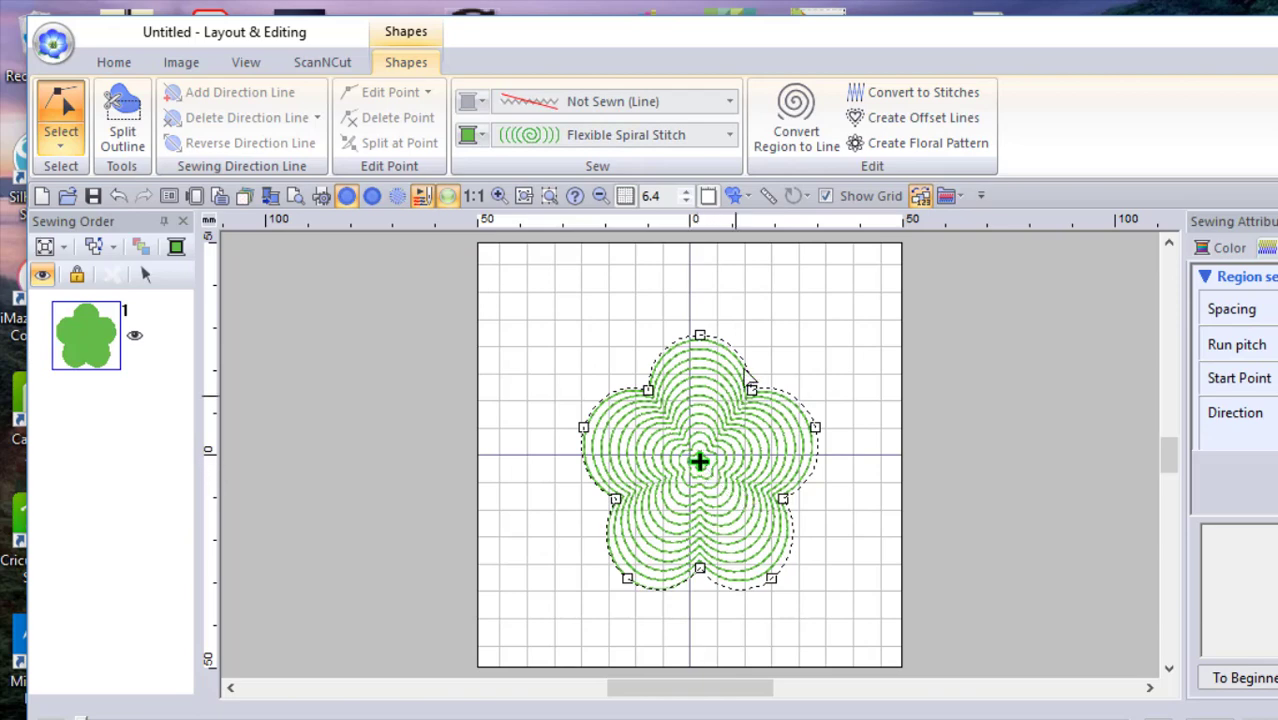
left_click(779, 319)
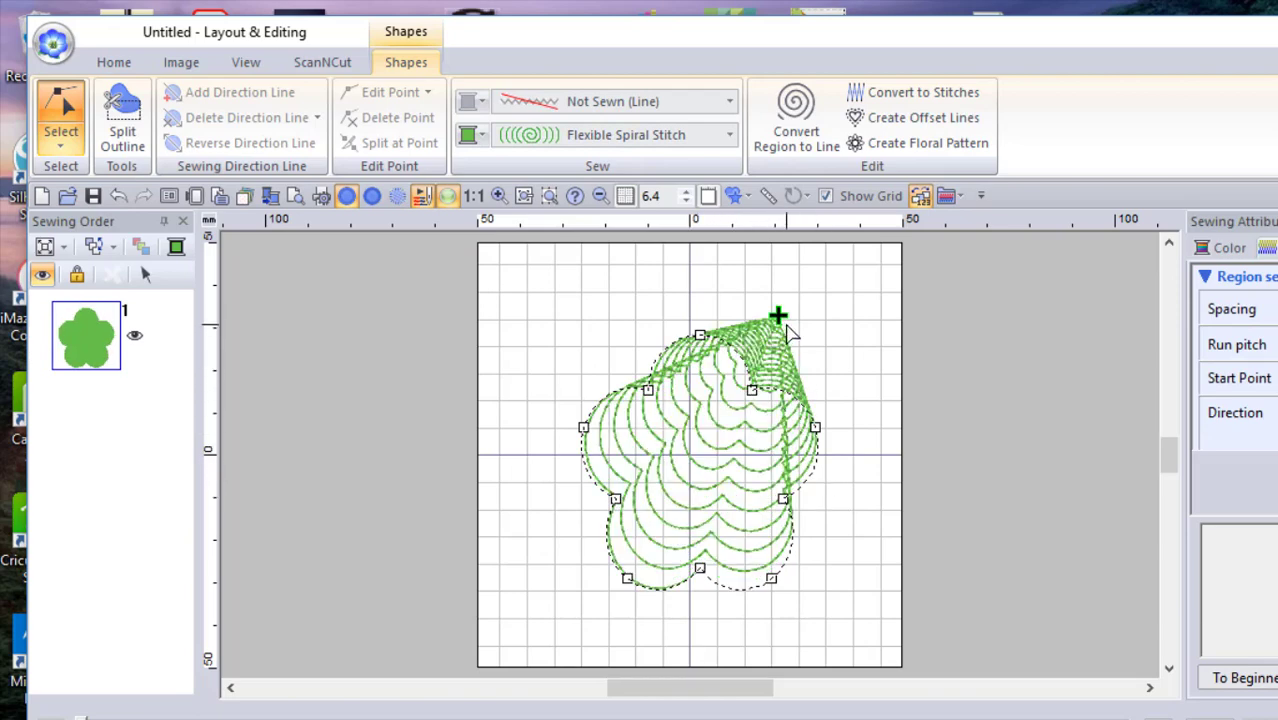
left_click(118, 197)
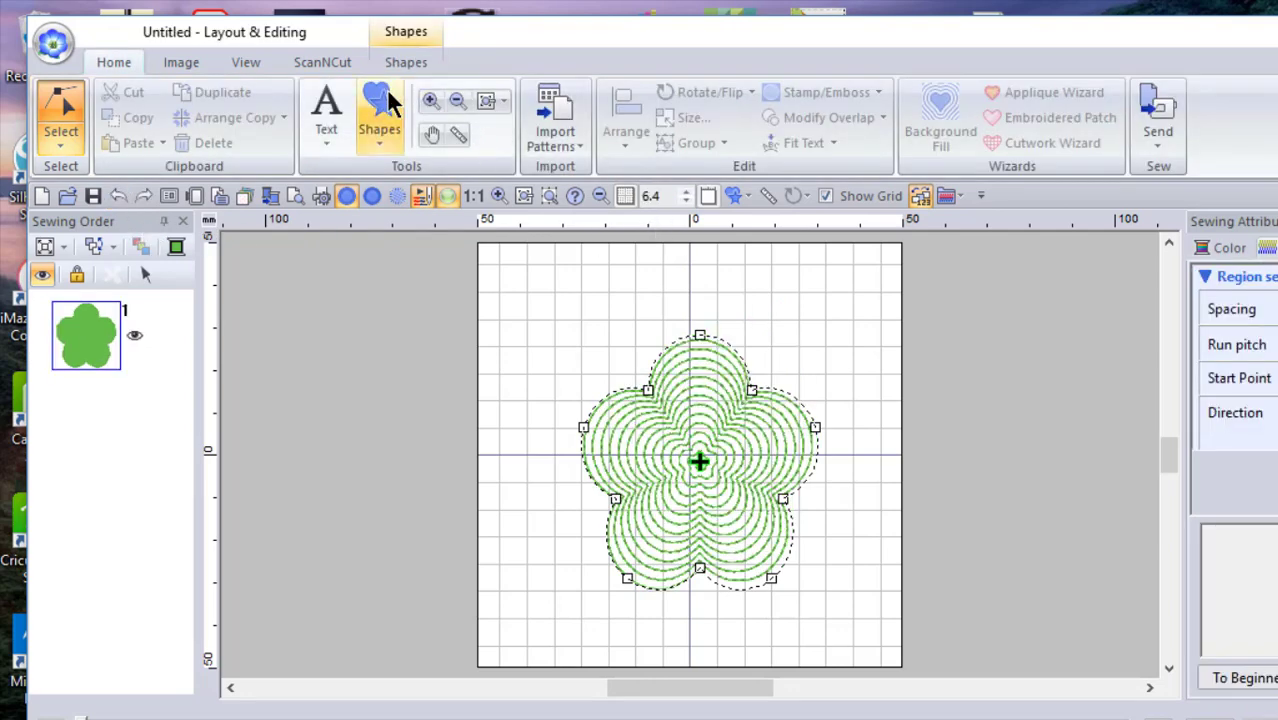
left_click(424, 58)
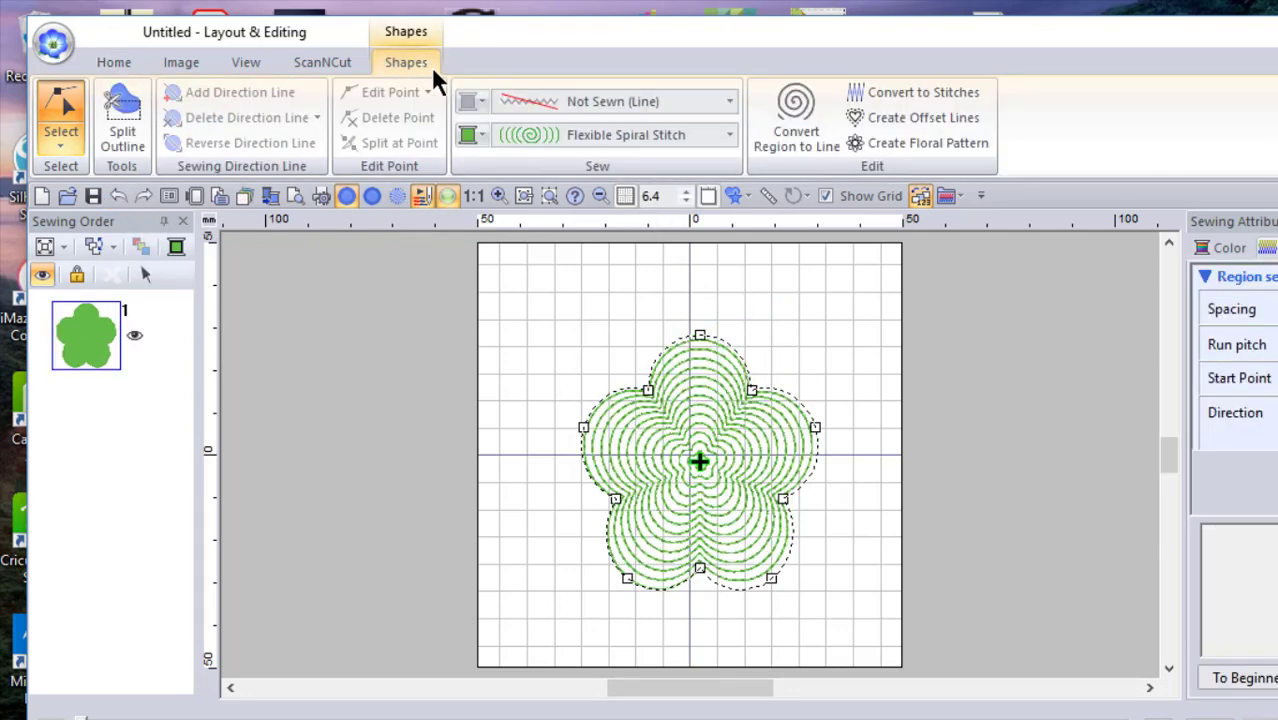
Fill the flower with Prog. Fill Stitch and move the pattern's reference point outside the flower, between its top and upper-right petals.
left_click(731, 143)
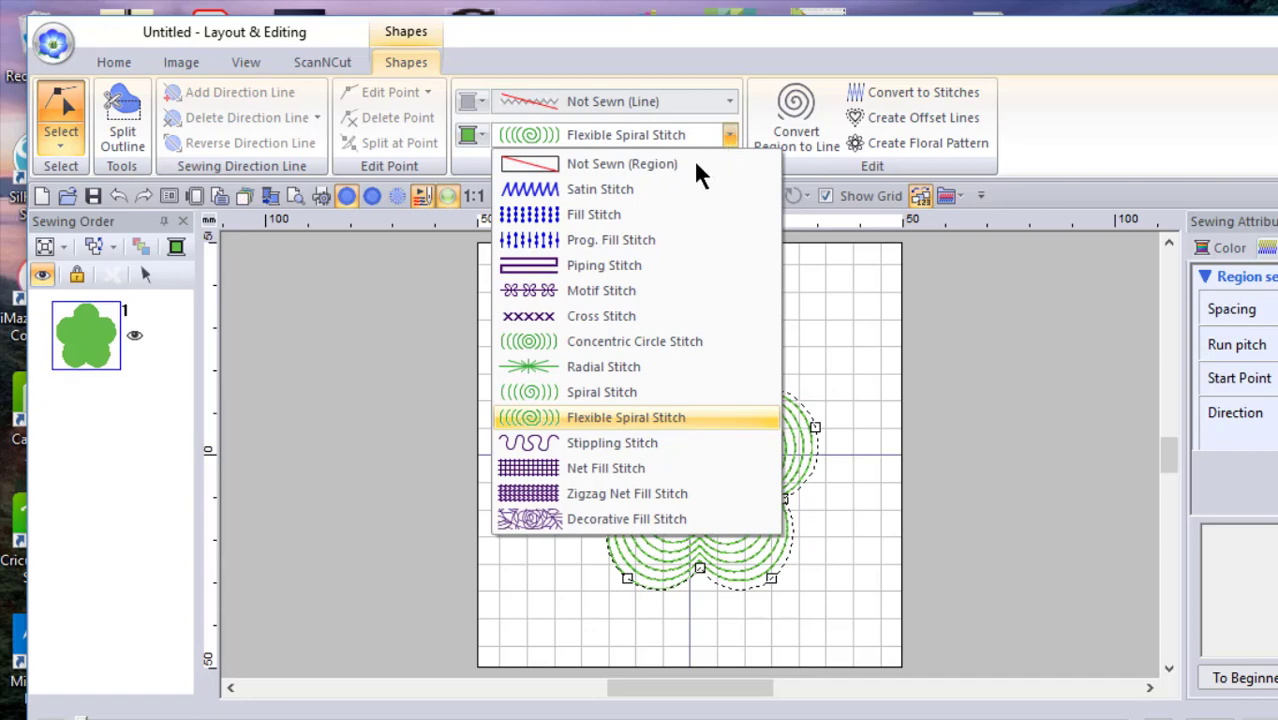
left_click(633, 243)
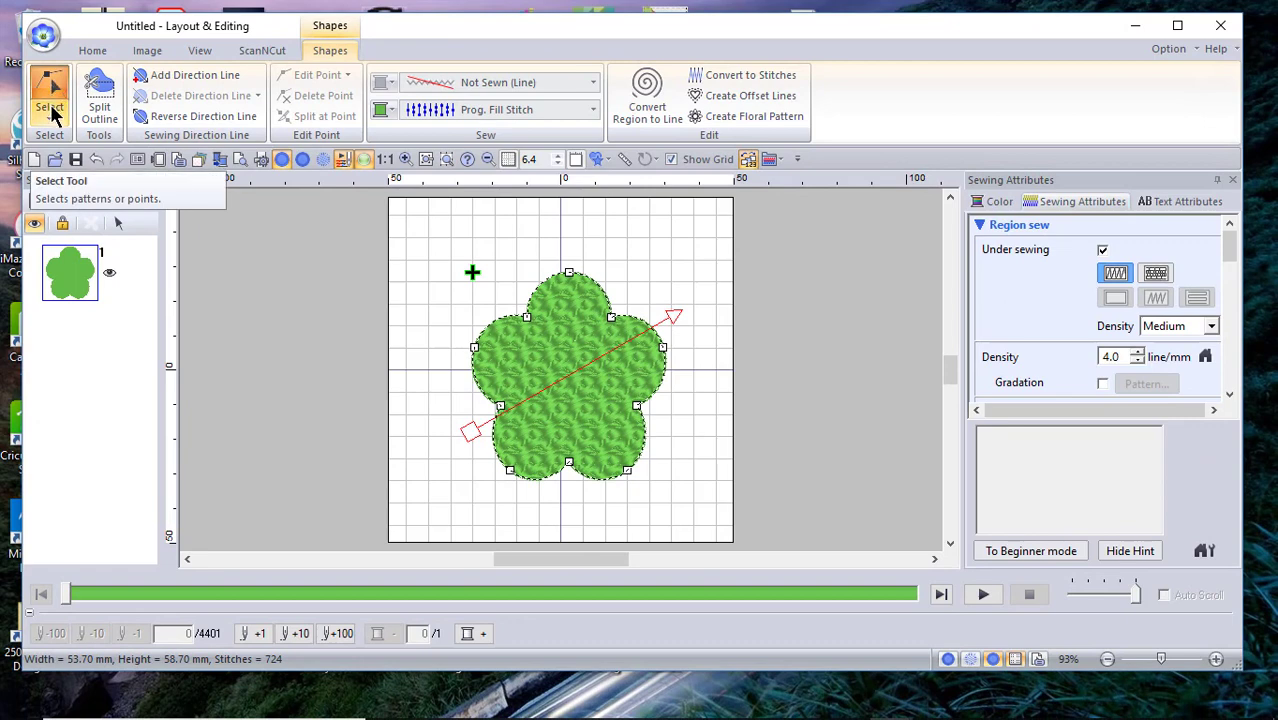
left_click(50, 118)
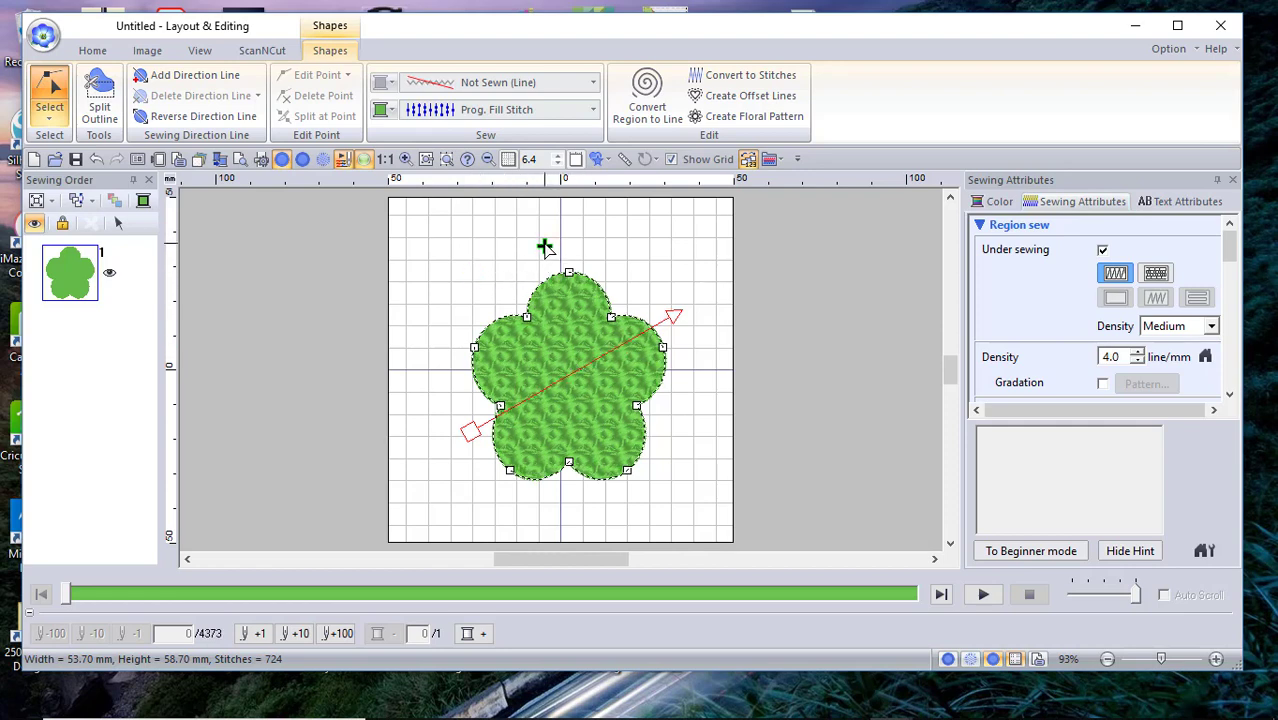
left_click_drag(649, 273, 648, 279)
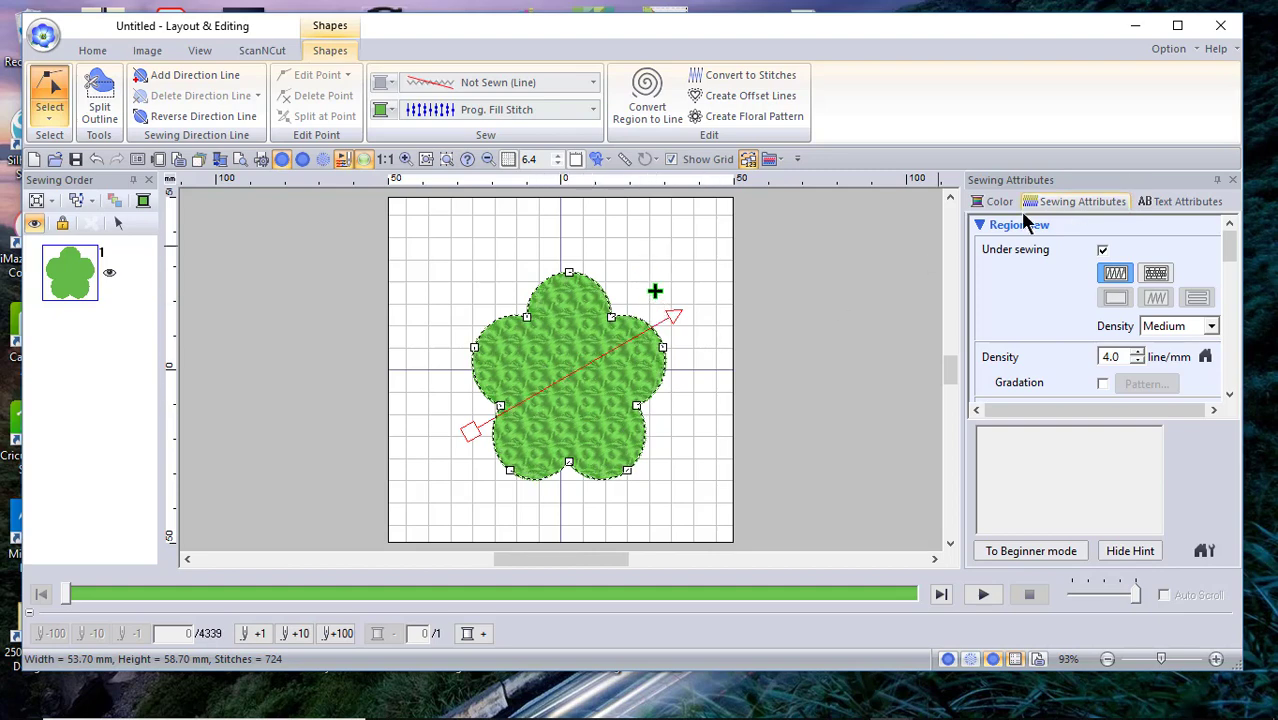
Change the flower's programmable fill pattern to pat01.
left_click_drag(1243, 243, 1230, 313)
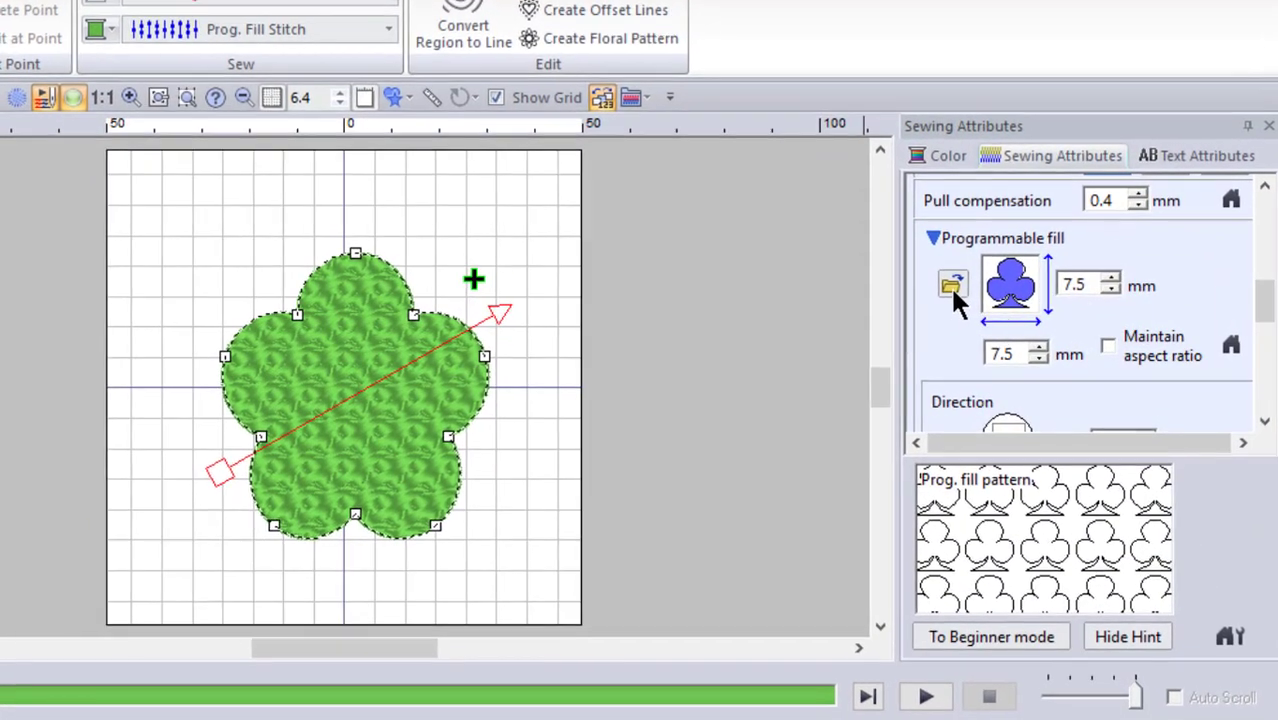
left_click(951, 285)
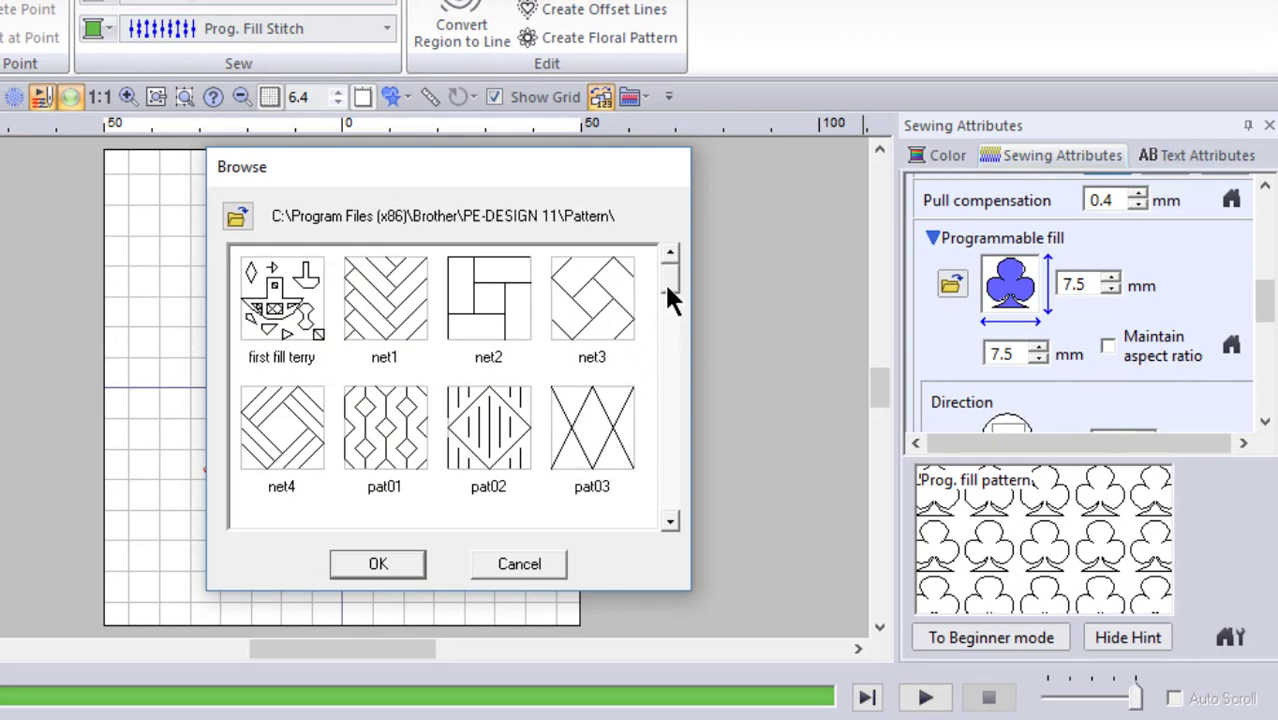
left_click(390, 414)
left_click(379, 560)
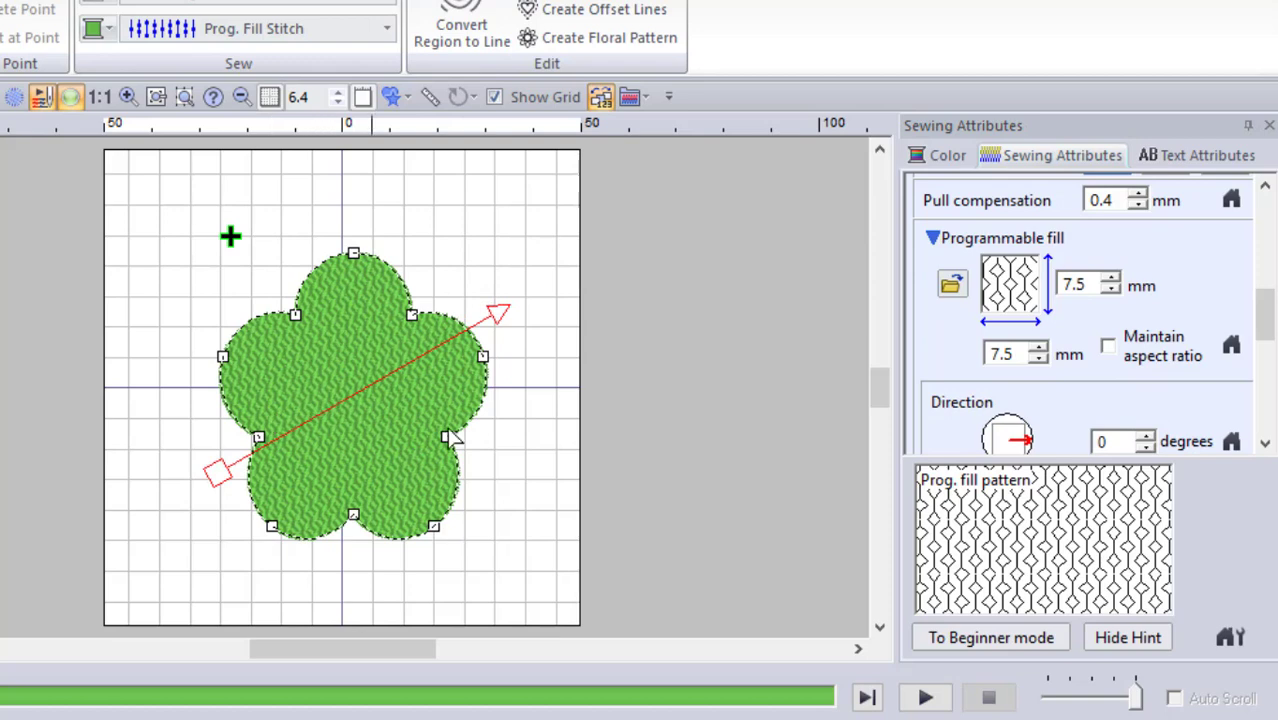
Replace the flower's programmable fill pattern with net3.
left_click(950, 285)
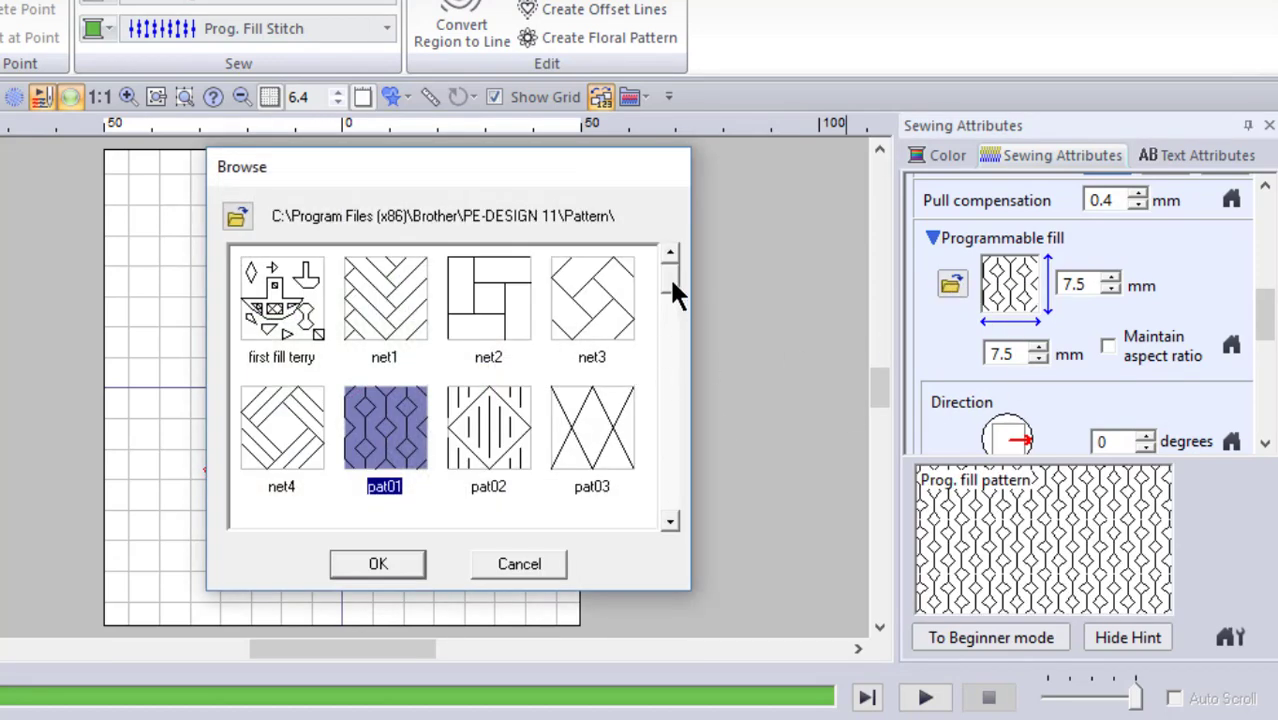
left_click(596, 290)
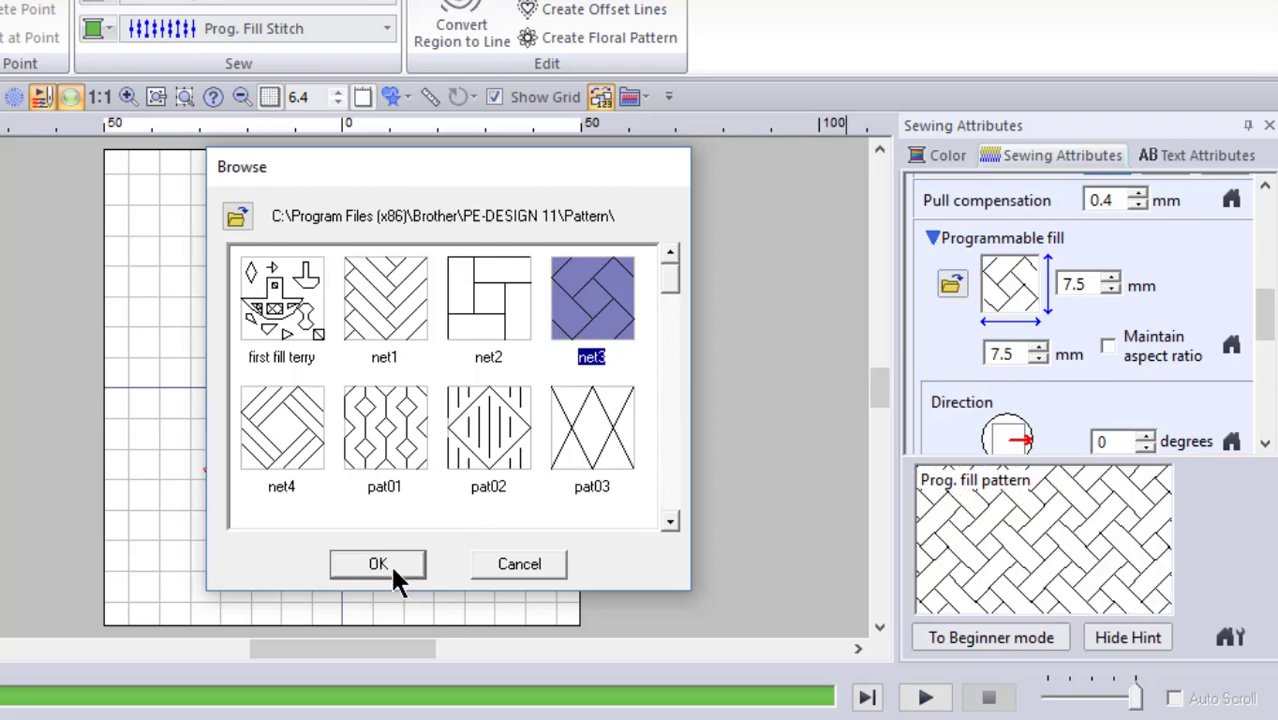
left_click(388, 570)
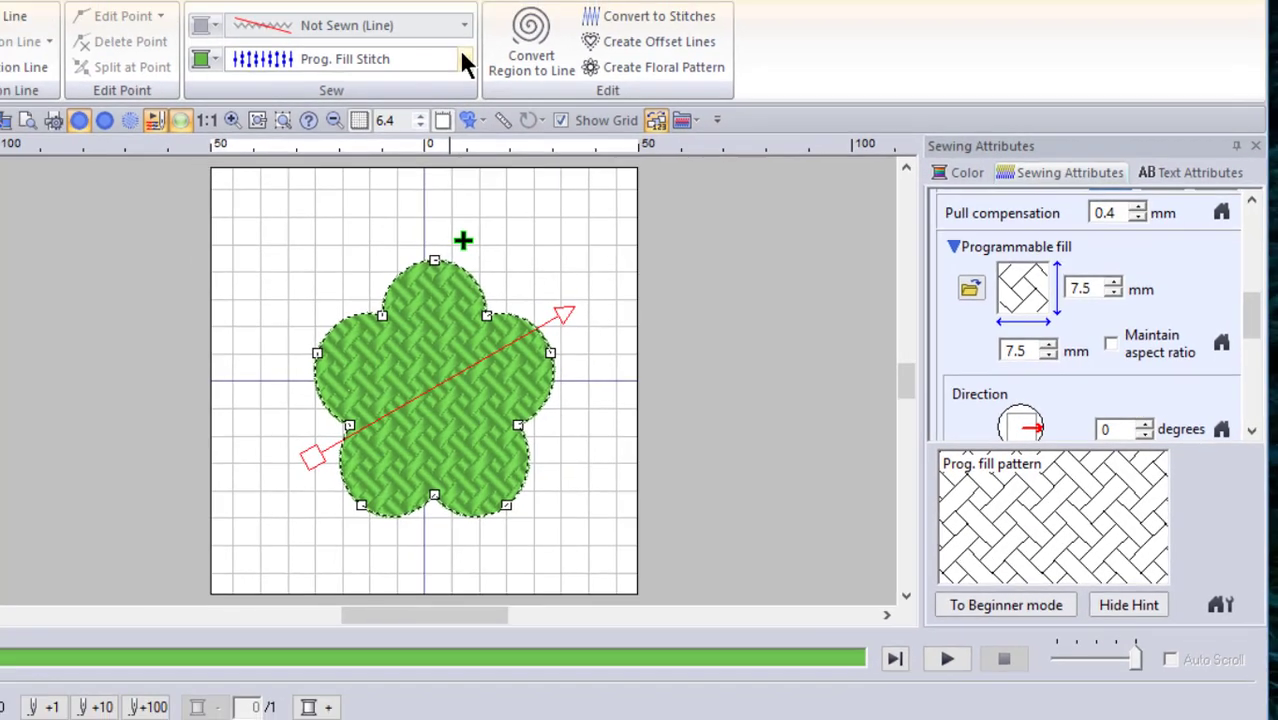
Fill the flower with Motif Stitch and shift the pattern's reference point down and back up outside the flower's upper-left side.
left_click(386, 32)
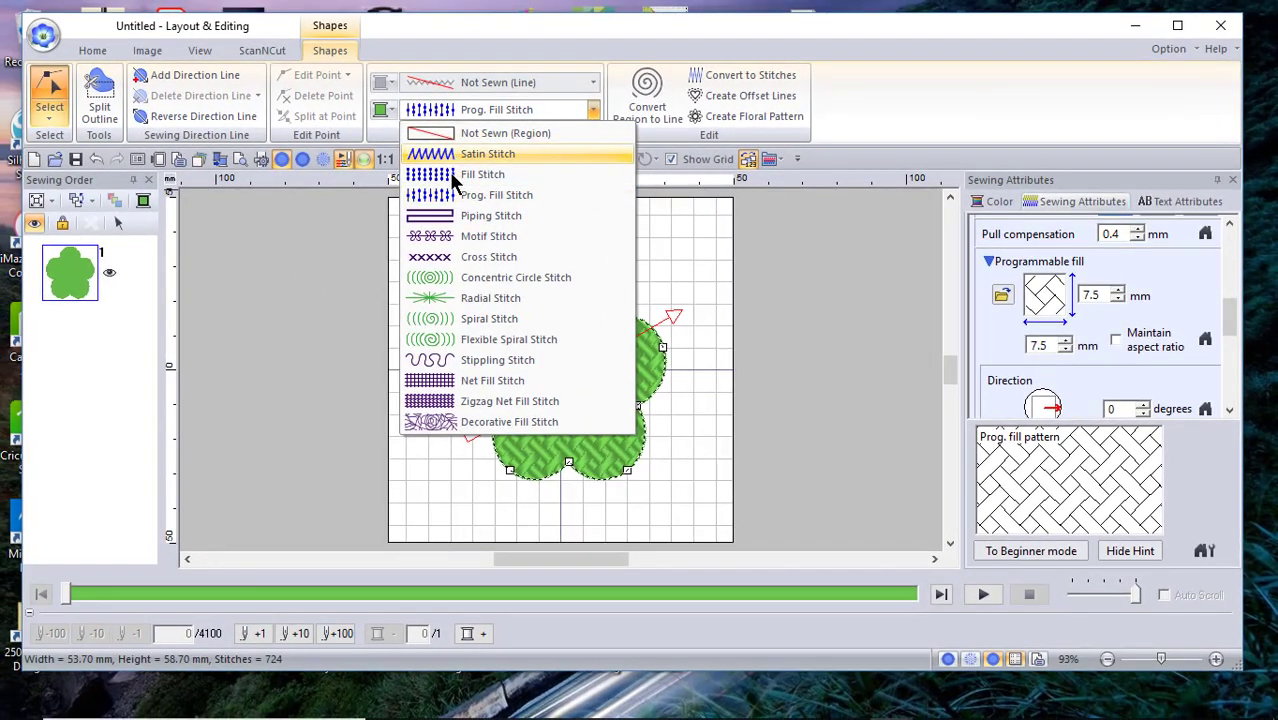
left_click(465, 237)
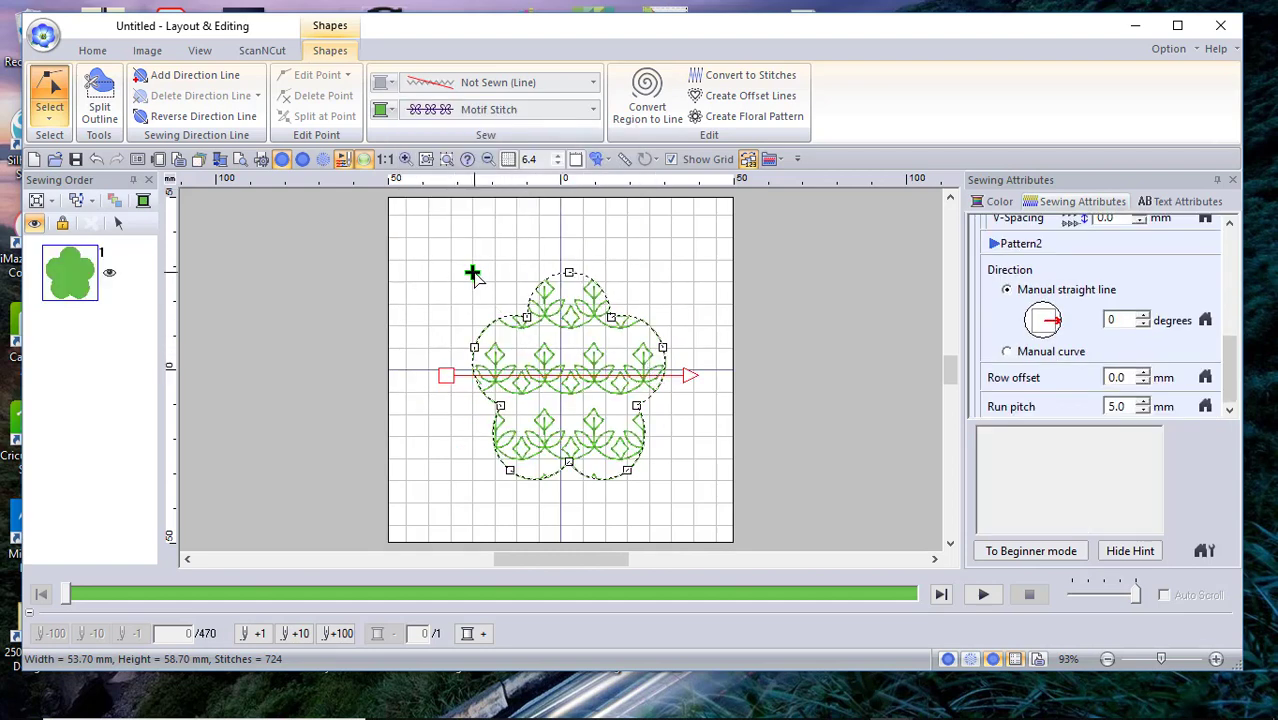
left_click_drag(473, 275, 462, 318)
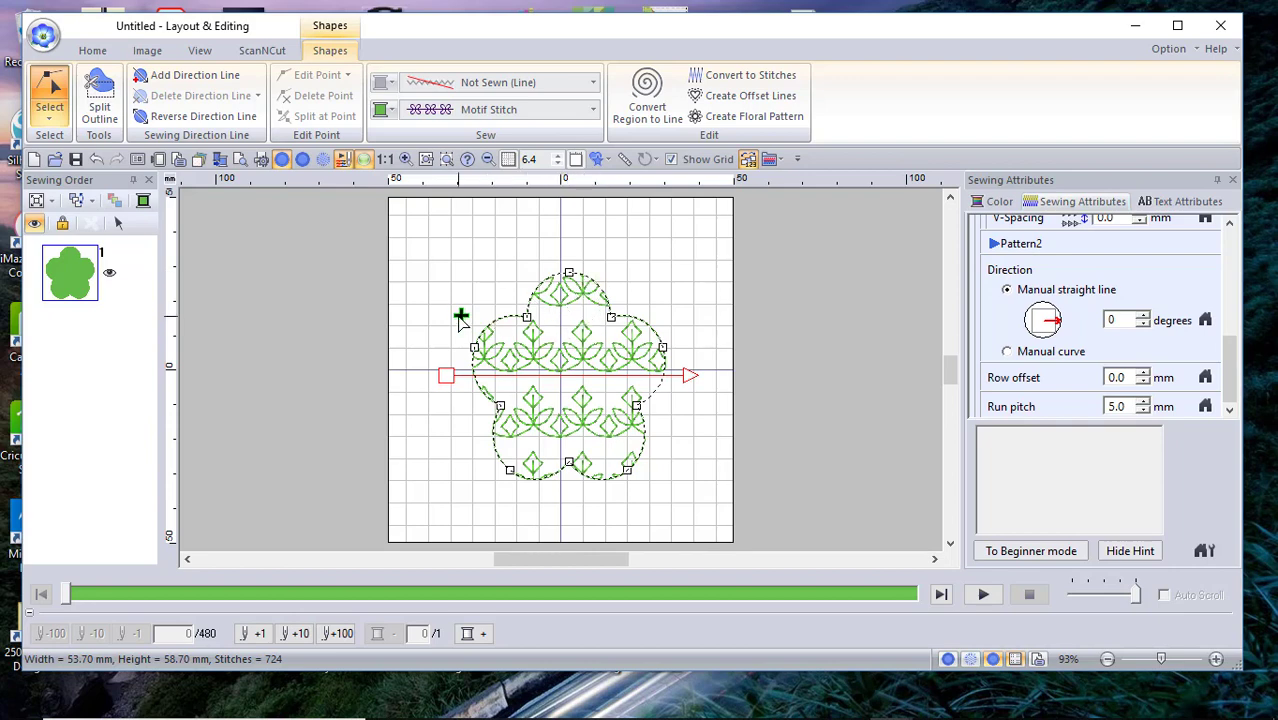
left_click_drag(460, 315, 467, 279)
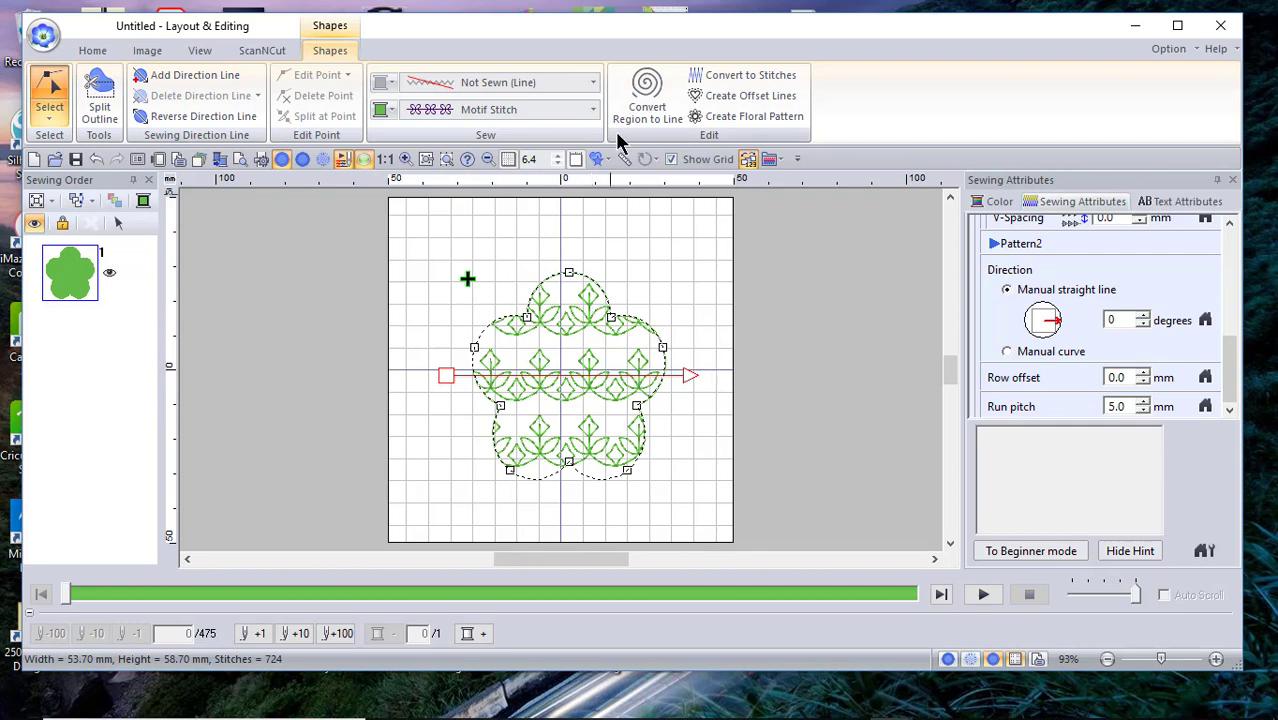
Change the flower's fill to Net Fill Stitch.
left_click(593, 110)
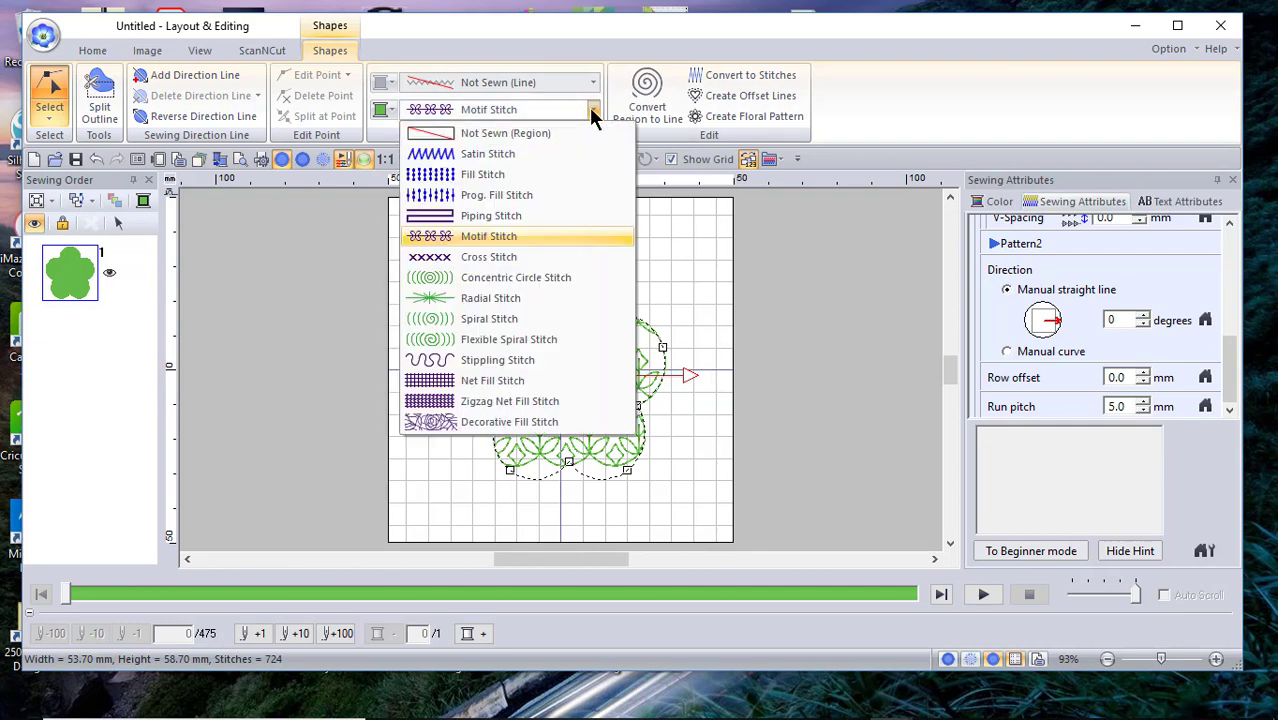
left_click(490, 381)
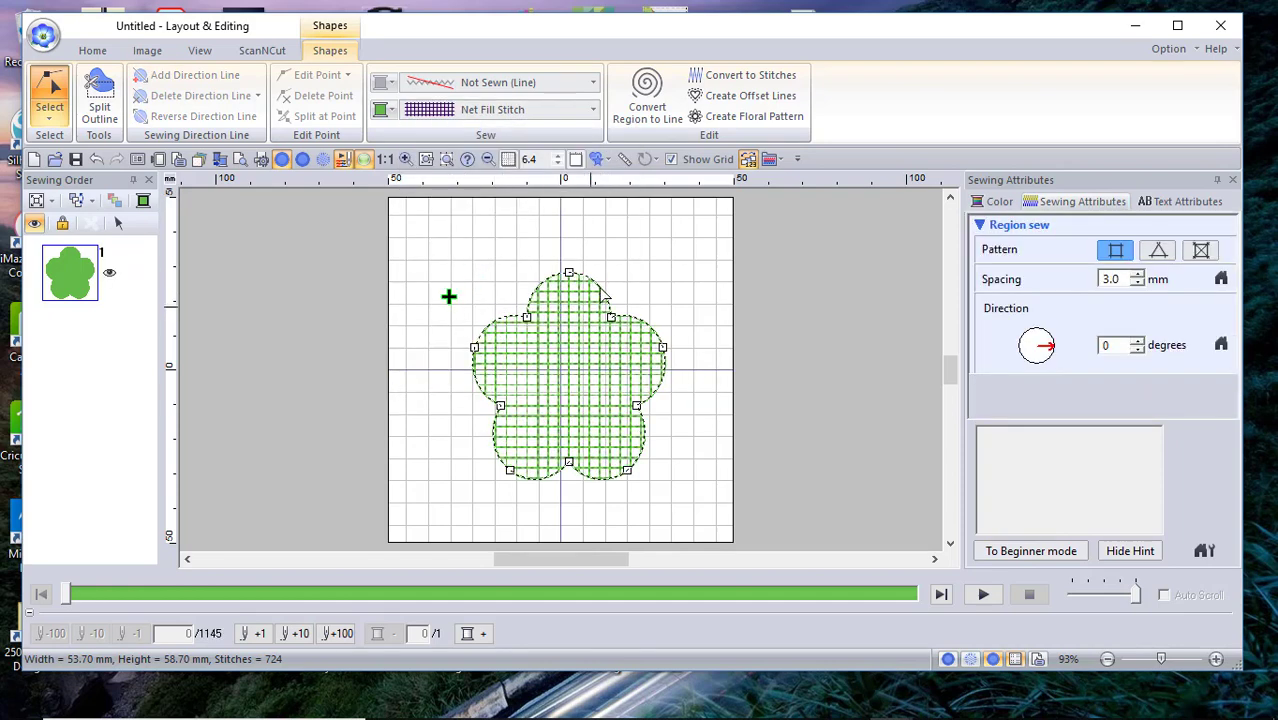
Change the flower's fill to Zigzag Net Fill Stitch and move the pattern's reference point down beside the left edge of the top petal.
left_click(593, 110)
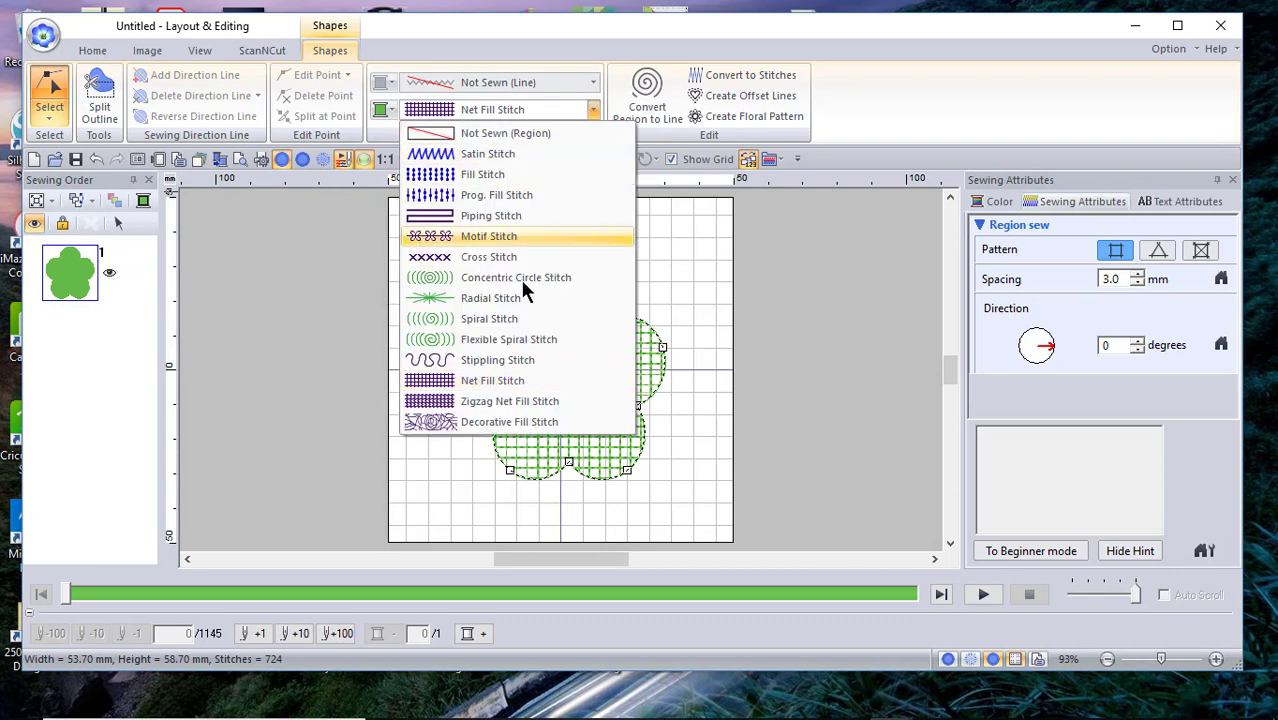
left_click(510, 401)
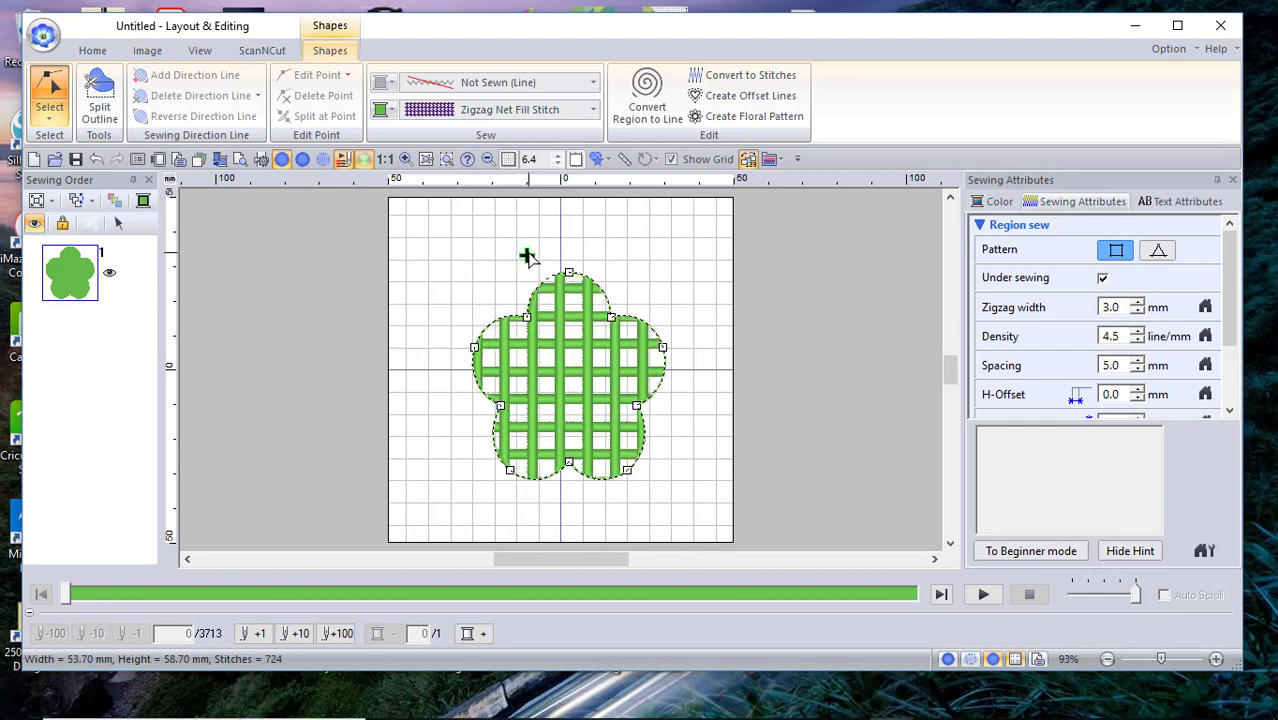
left_click_drag(527, 255, 521, 289)
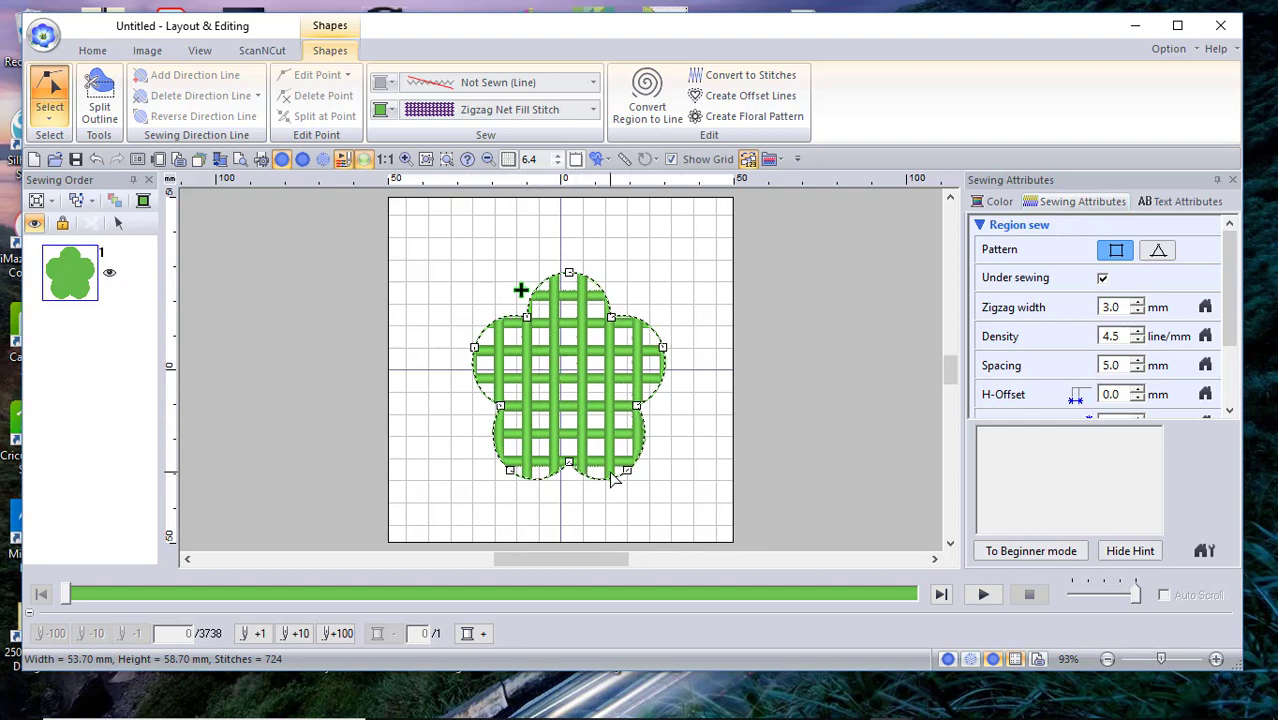
Fill the flower with Decorative Fill Stitch and shift the pattern's reference point around its upper-right side, ending outside the notch above the lower-right petal.
left_click(594, 110)
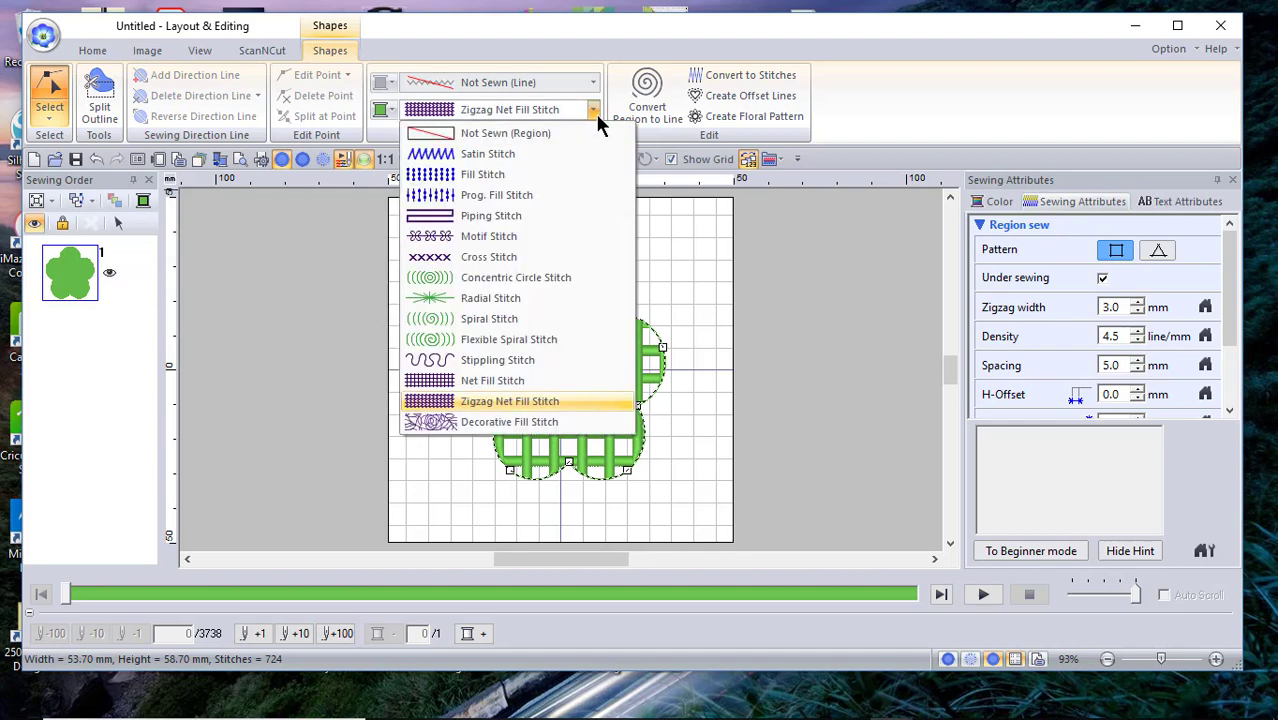
left_click(503, 424)
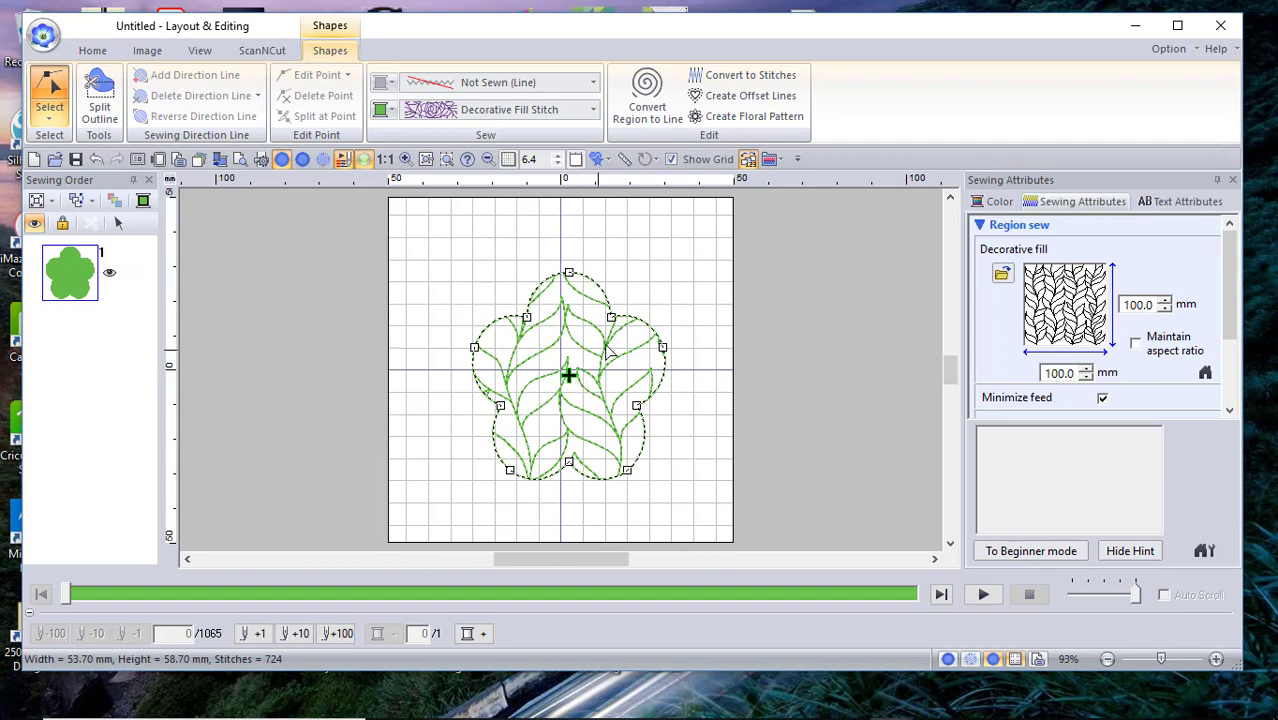
mouse_move(606, 345)
left_mouse_down()
mouse_move(641, 304)
mouse_move(681, 296)
left_mouse_up()
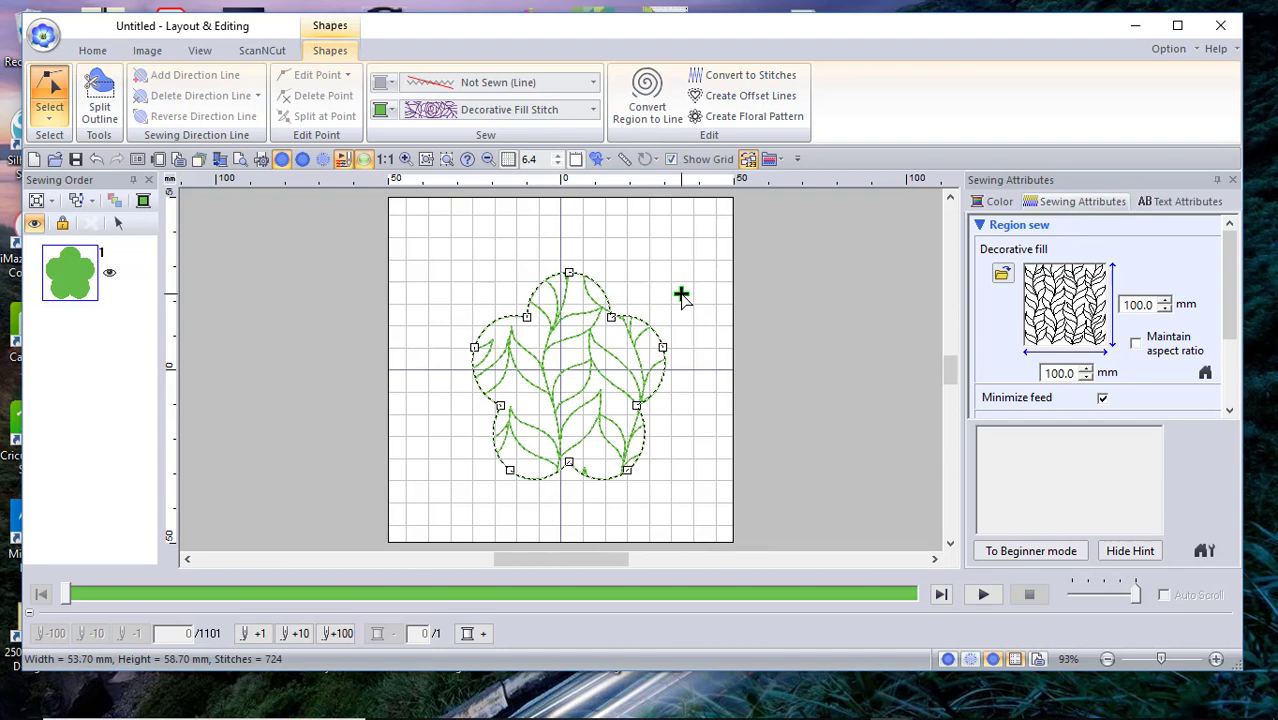
left_click(620, 258)
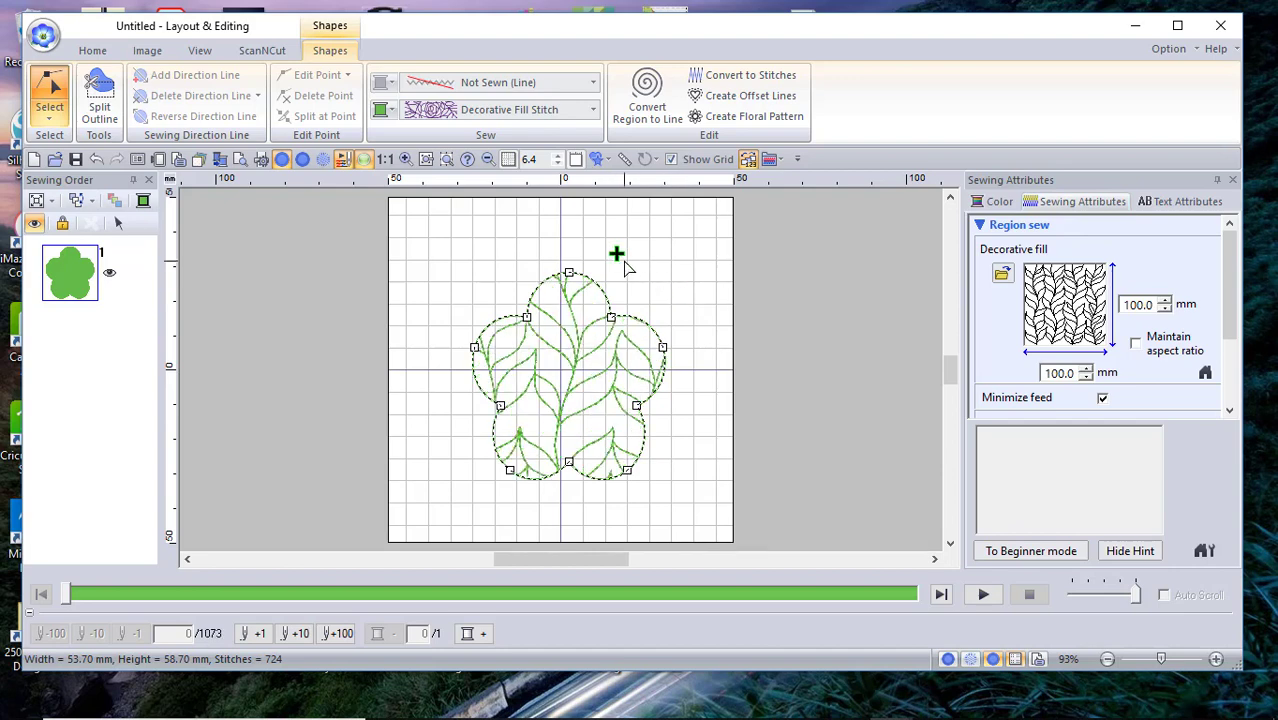
left_click(663, 311)
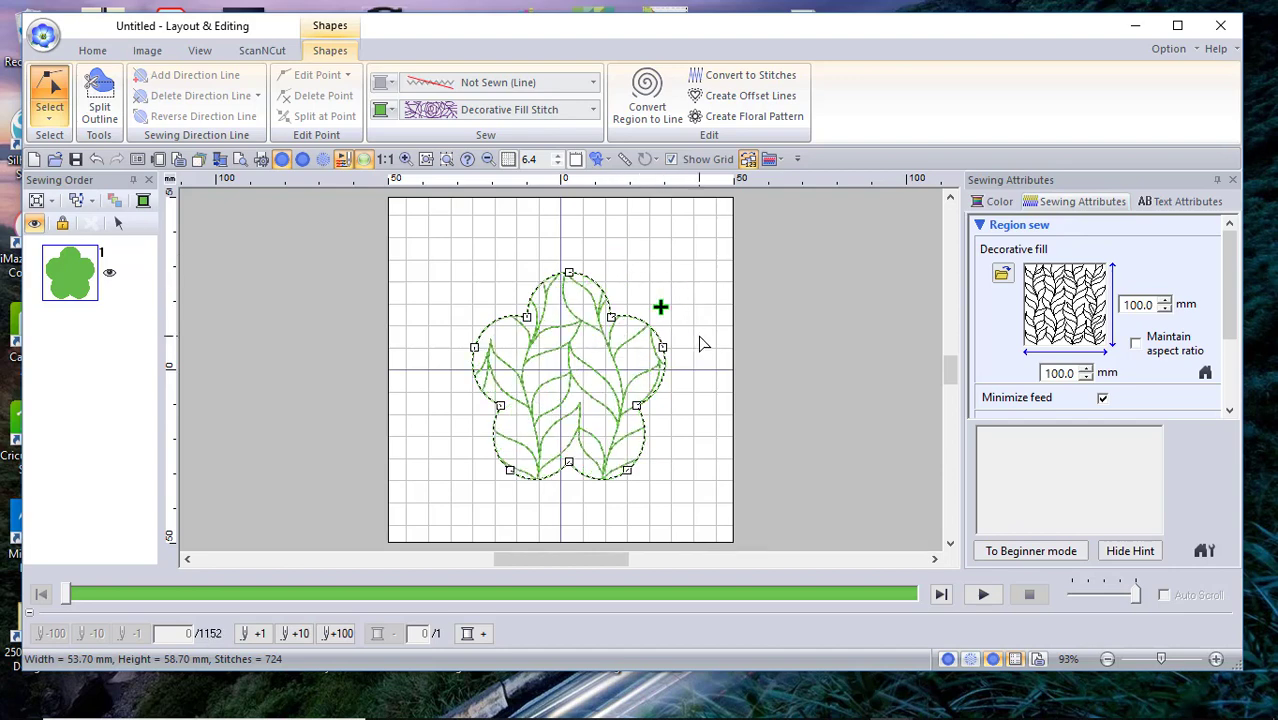
left_click(701, 279)
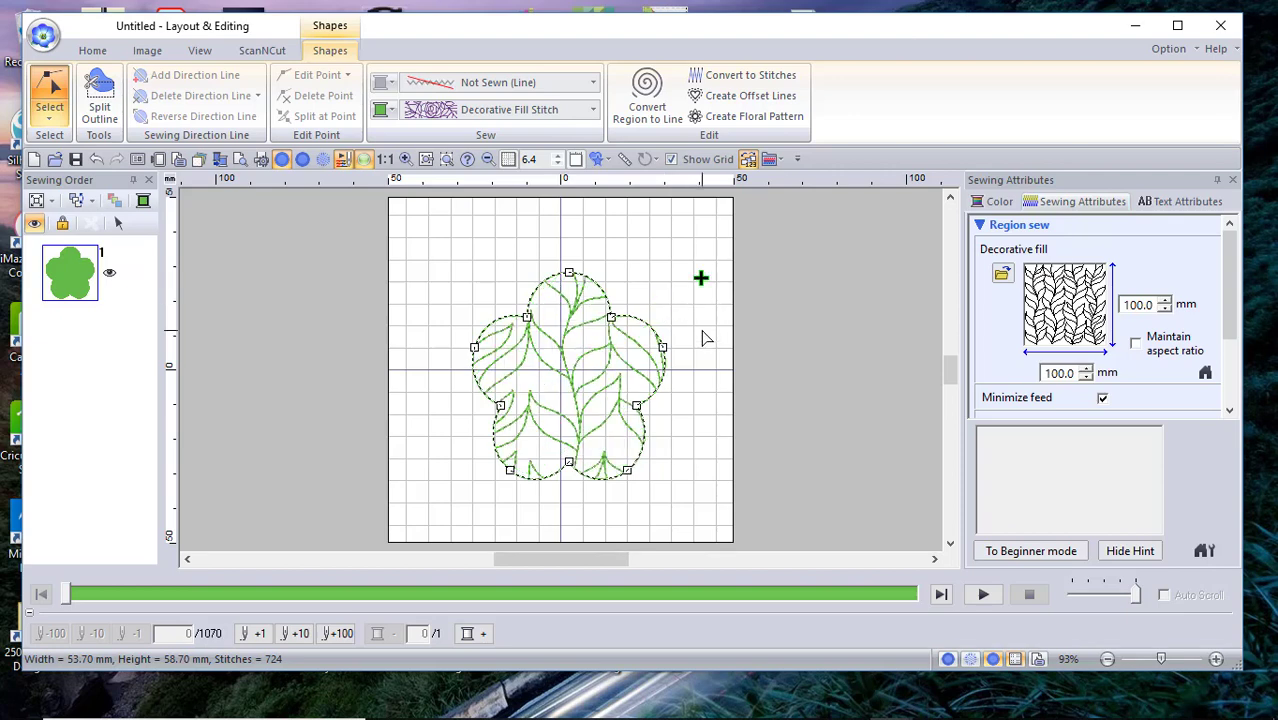
left_click(691, 399)
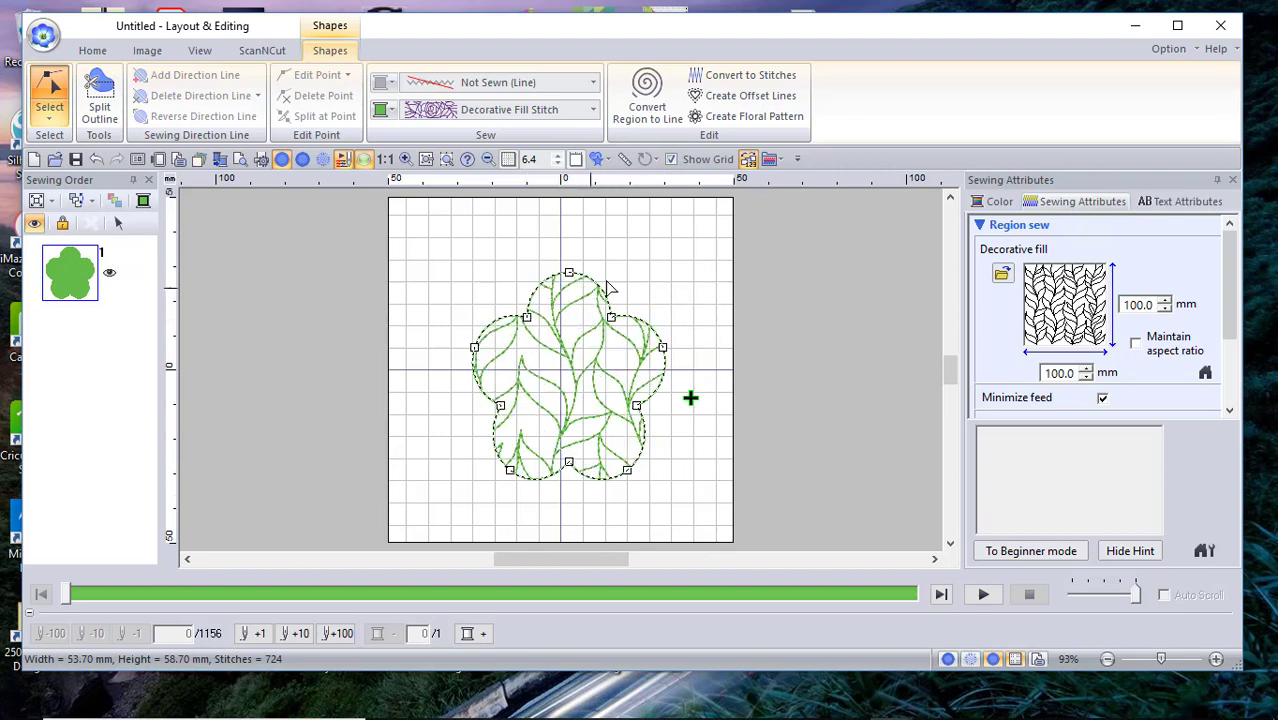